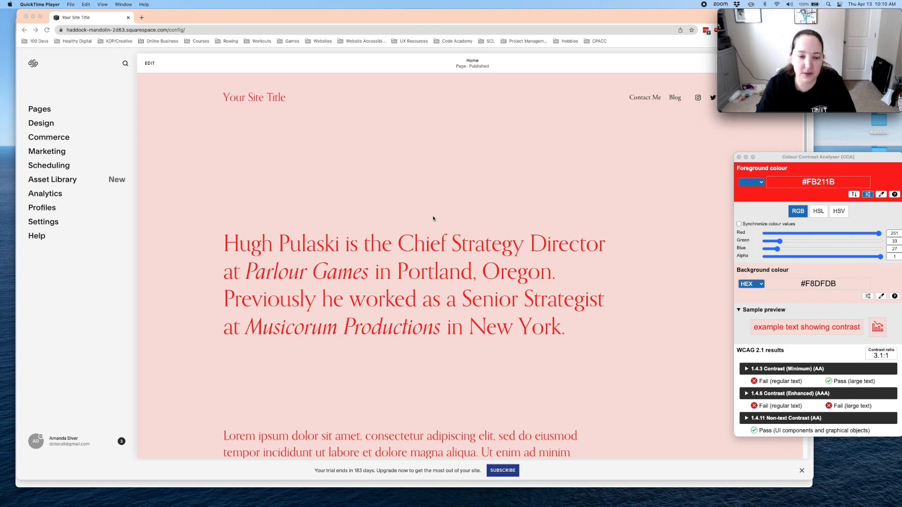
- Expand the 1.4.3 Contrast (Minimum) criterion in the Colour Contrast Analyser to read its requirement, and close the analyser
{"action": "left_click_drag", "start_coordinate": [848, 166], "coordinate": [805, 153]}
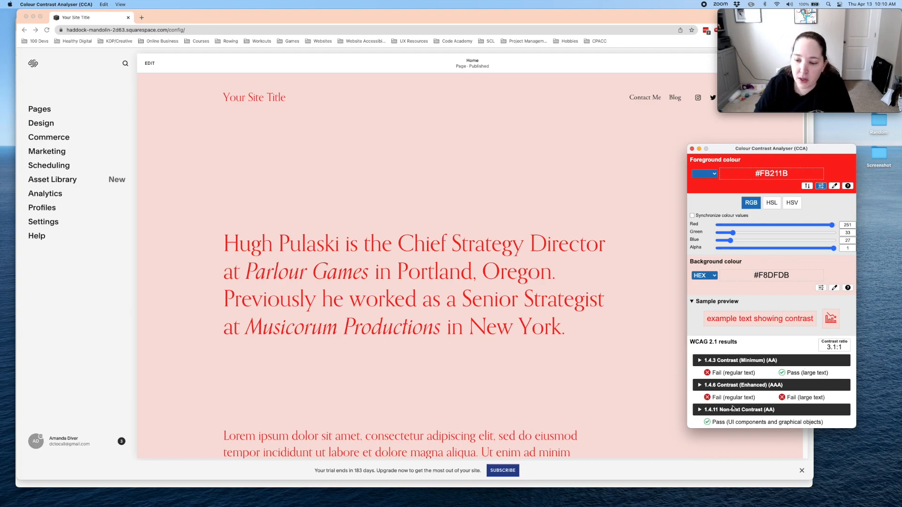
{"action": "left_click", "coordinate": [700, 360]}
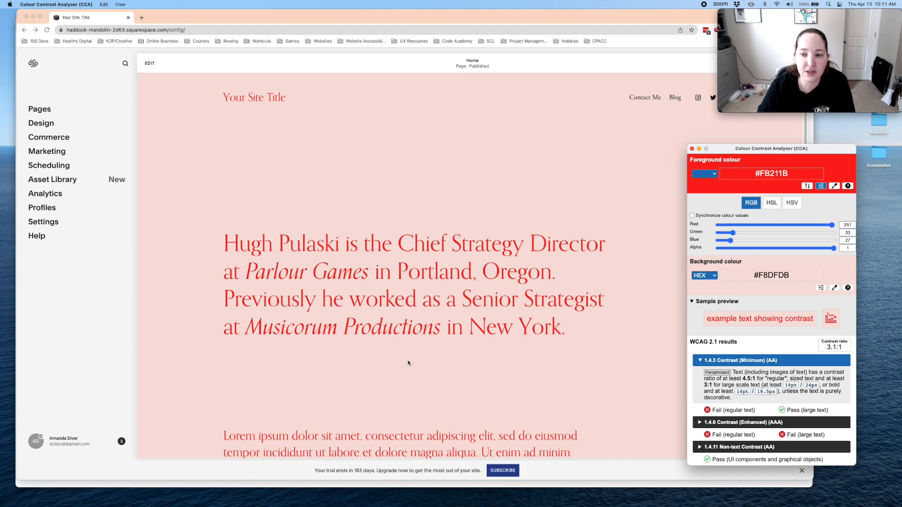
{"action": "left_click", "coordinate": [378, 190]}
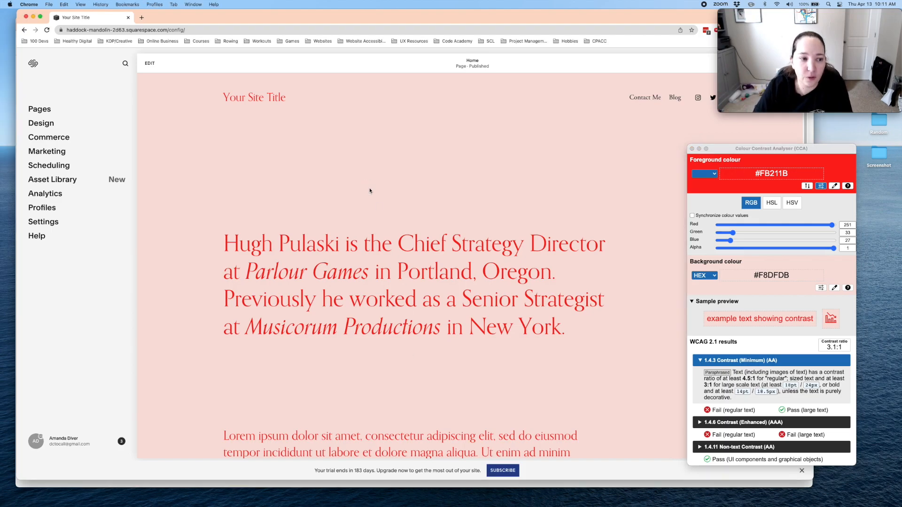
{"action": "left_click", "coordinate": [691, 148]}
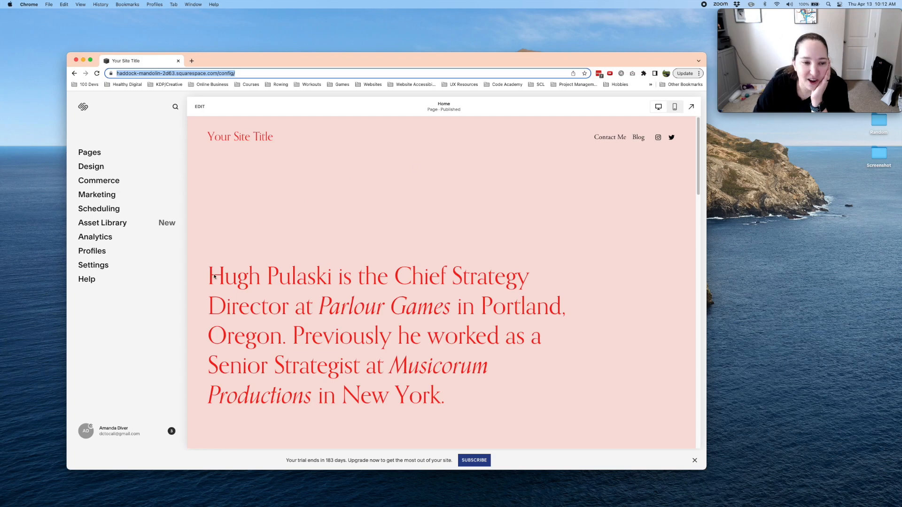
- Open the website's Site Styles from the design settings and review the available Fonts options
{"action": "left_click", "coordinate": [90, 167]}
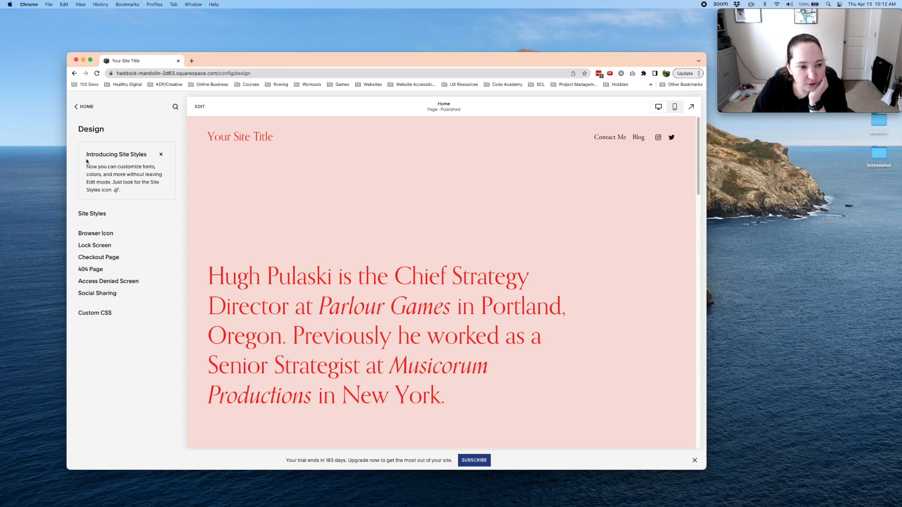
{"action": "left_click_drag", "start_coordinate": [94, 155], "coordinate": [141, 167]}
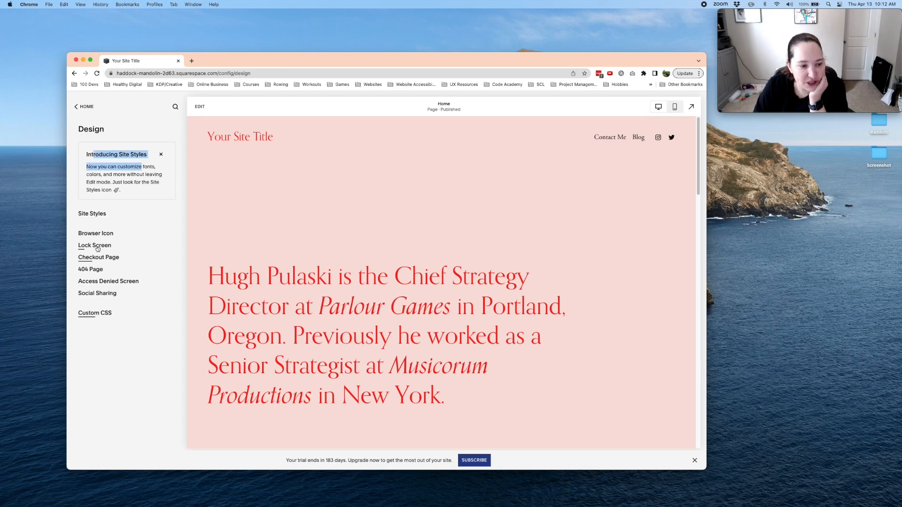
{"action": "left_click", "coordinate": [93, 215]}
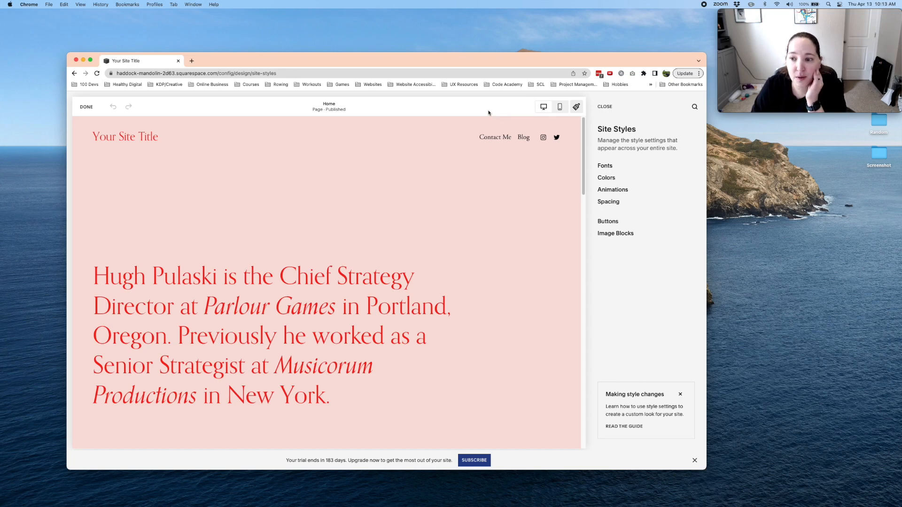
{"action": "left_click", "coordinate": [603, 166]}
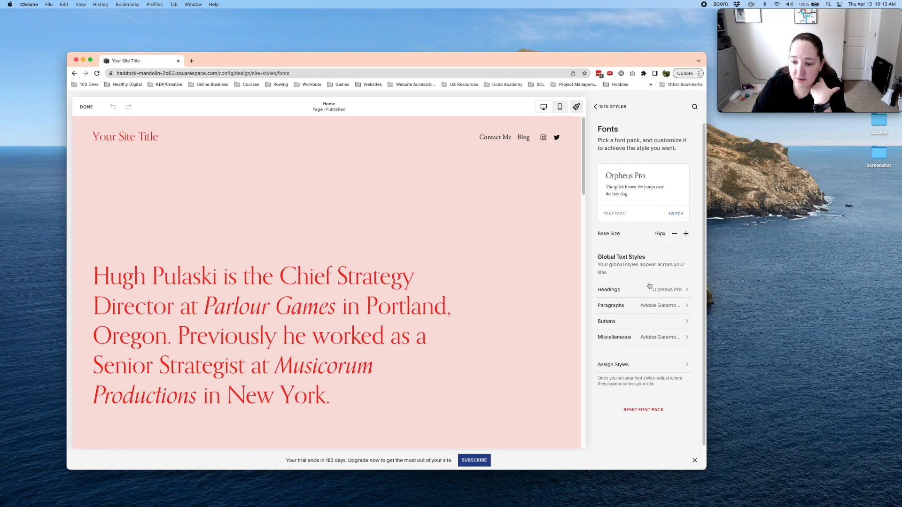
{"action": "left_click", "coordinate": [596, 107]}
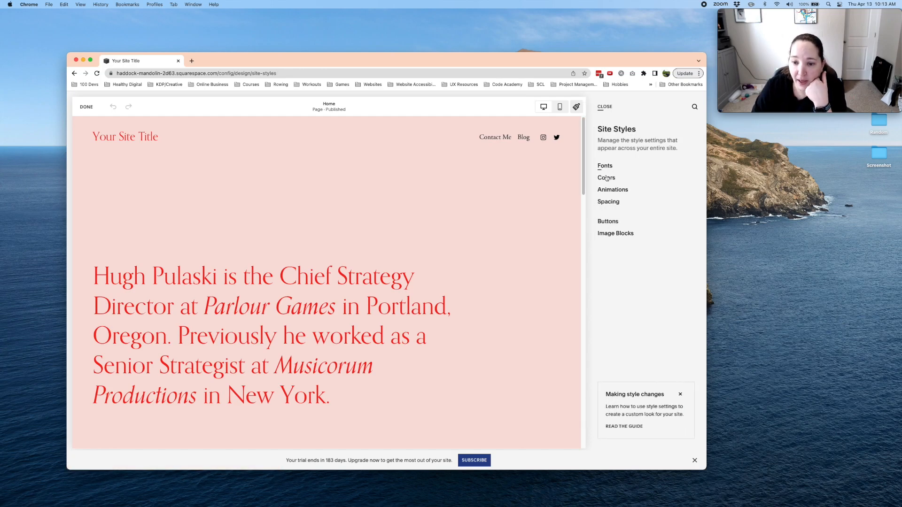
- Open the site's color settings and examine which color theme each section of the Home page uses
{"action": "left_click", "coordinate": [606, 178]}
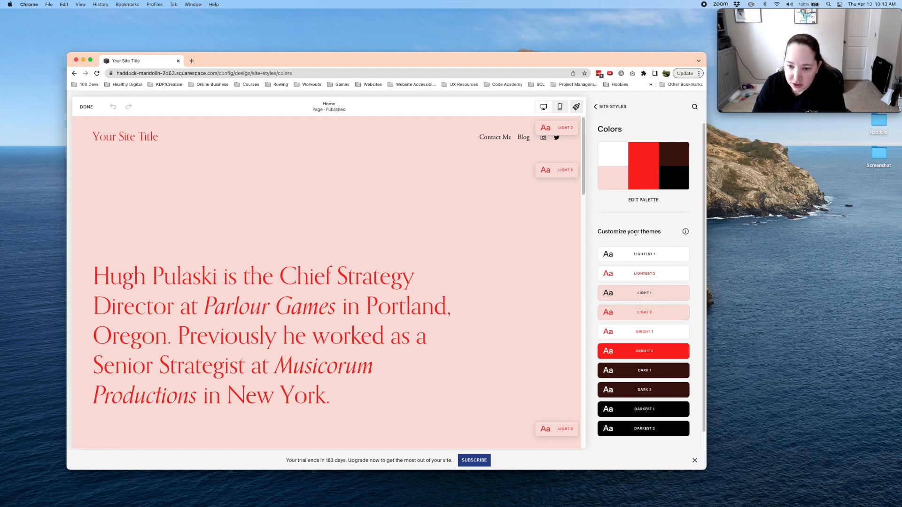
{"action": "left_click_drag", "start_coordinate": [605, 232], "coordinate": [662, 233]}
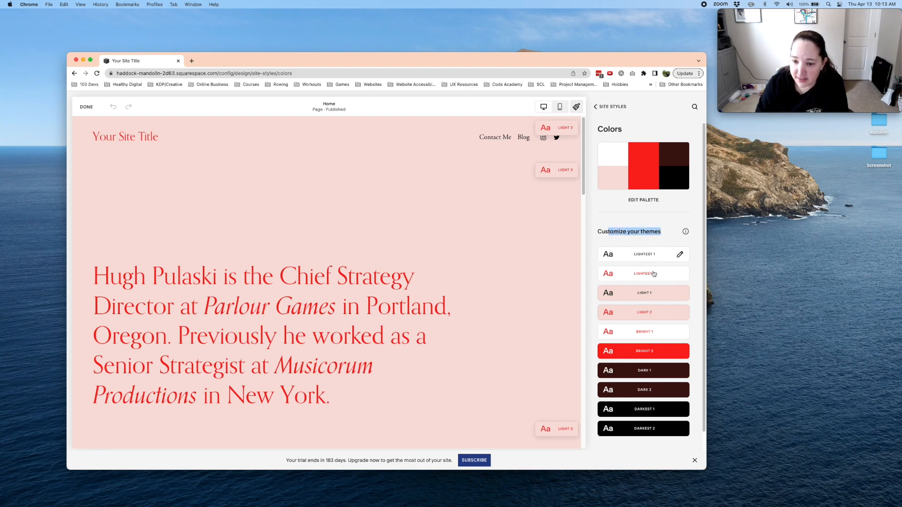
{"action": "left_click", "coordinate": [478, 141]}
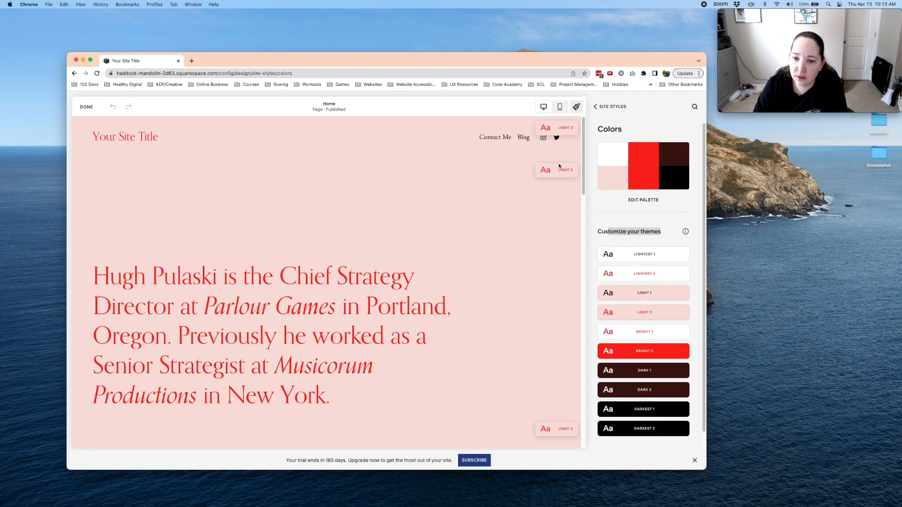
{"action": "scroll", "coordinate": [542, 243], "scroll_direction": "down", "scroll_amount": 5}
{"action": "scroll", "coordinate": [540, 254], "scroll_direction": "down", "scroll_amount": 5}
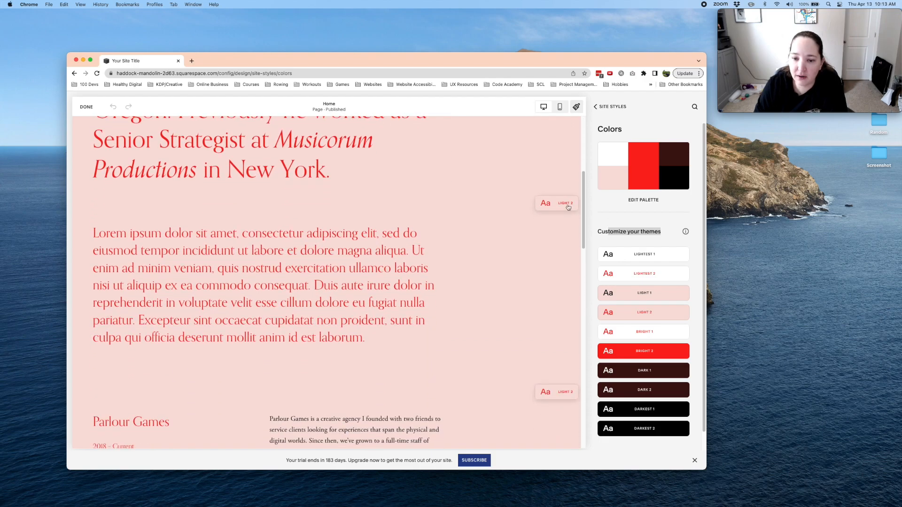
{"action": "scroll", "coordinate": [558, 197], "scroll_direction": "down", "scroll_amount": 10}
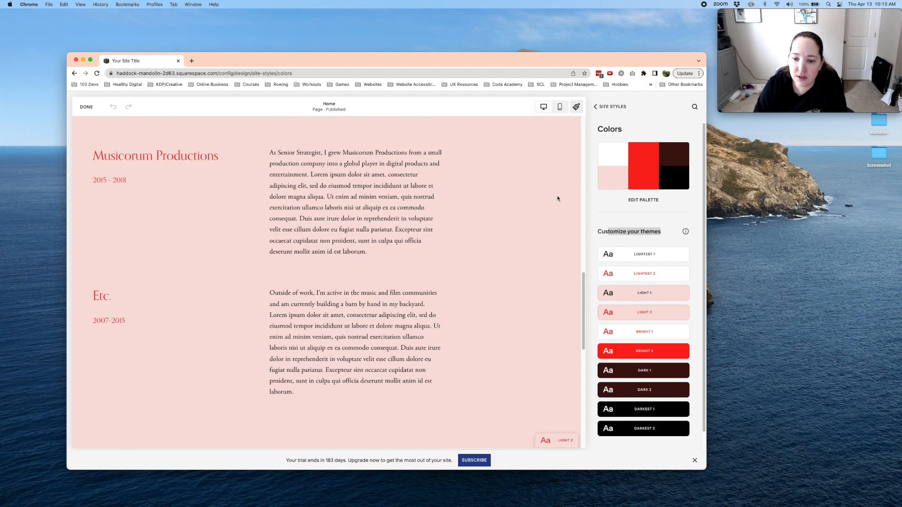
{"action": "scroll", "coordinate": [552, 296], "scroll_direction": "down", "scroll_amount": 2}
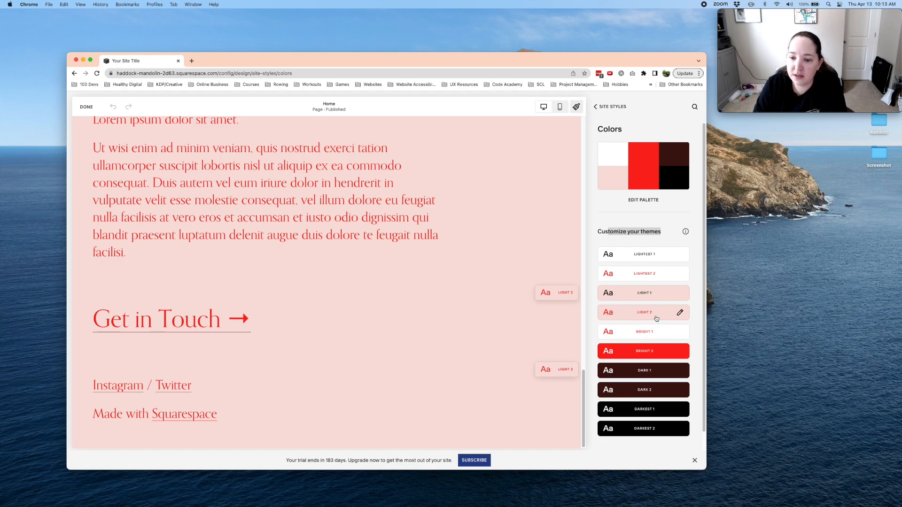
{"action": "scroll", "coordinate": [247, 224], "scroll_direction": "up", "scroll_amount": 20}
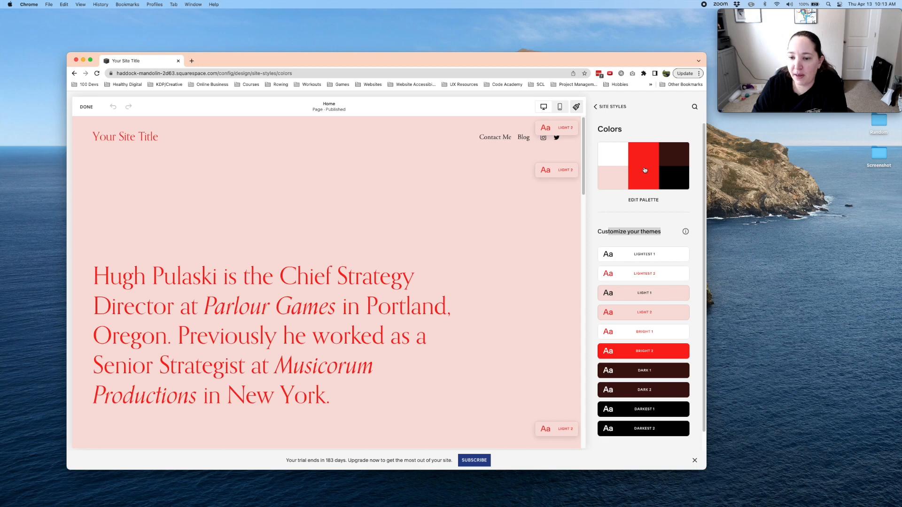
- Open the site's color palette for editing and look through the preset palettes
{"action": "left_click", "coordinate": [640, 201]}
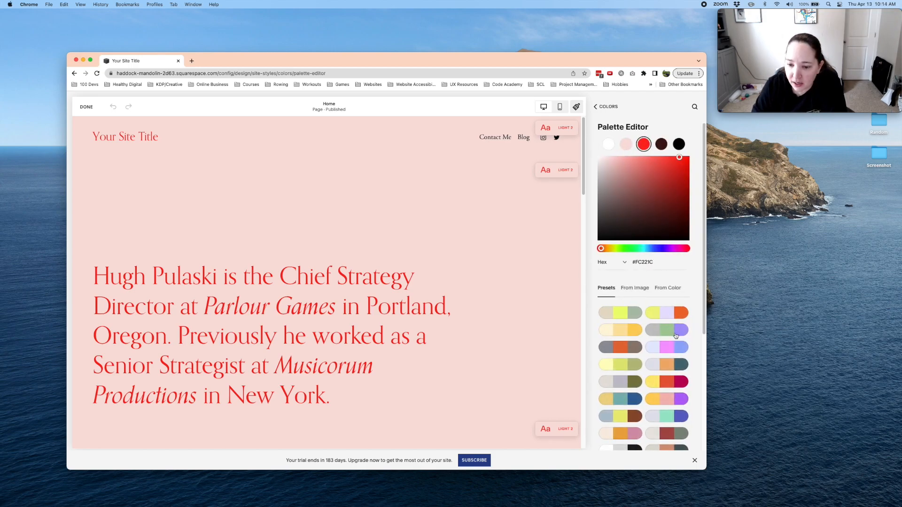
{"action": "scroll", "coordinate": [647, 333], "scroll_direction": "down", "scroll_amount": 1}
{"action": "scroll", "coordinate": [653, 331], "scroll_direction": "down", "scroll_amount": 2}
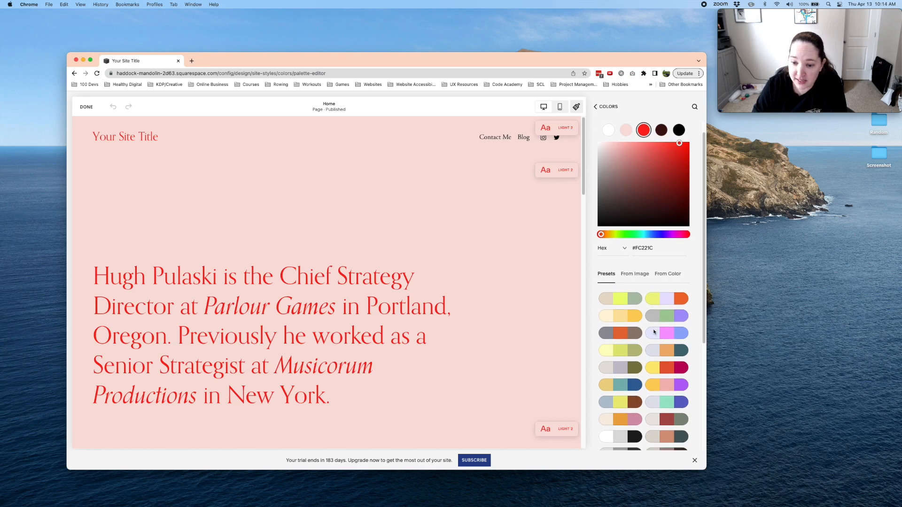
{"action": "scroll", "coordinate": [651, 371], "scroll_direction": "down", "scroll_amount": 5}
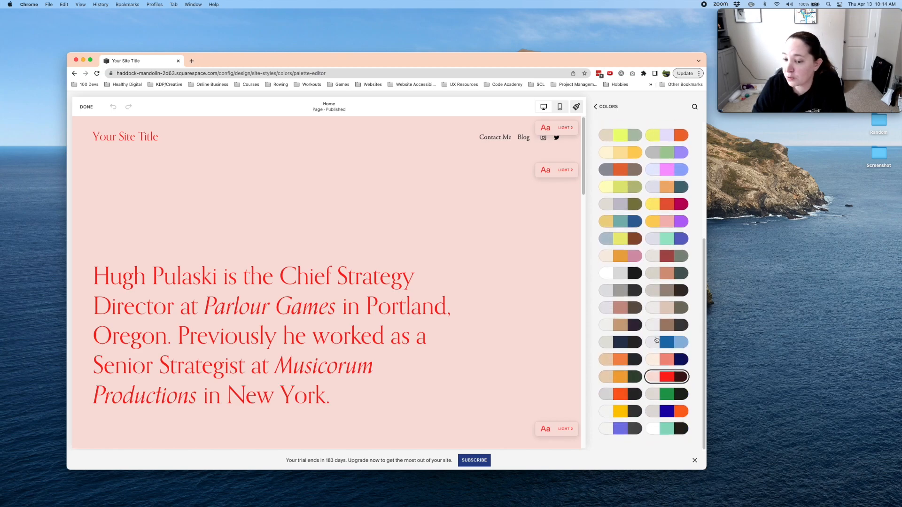
{"action": "scroll", "coordinate": [610, 386], "scroll_direction": "up", "scroll_amount": 6}
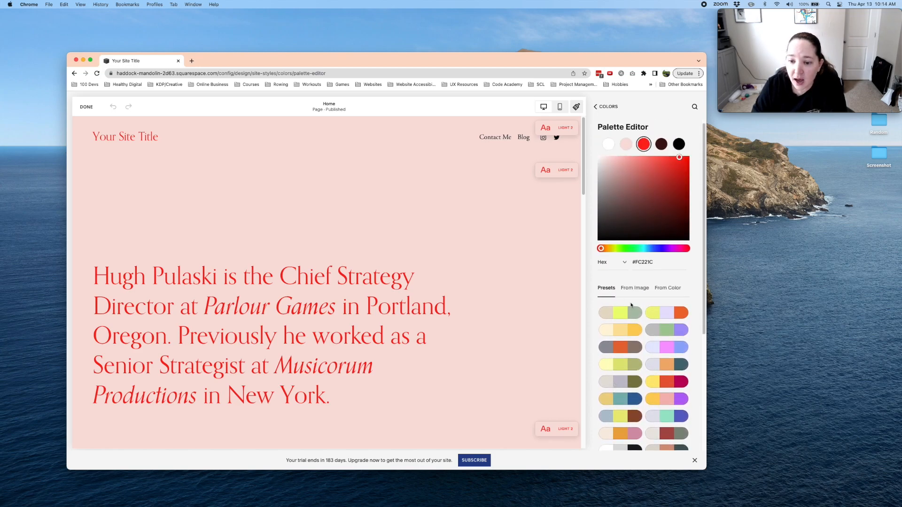
- Try near-black #111010 for the palette's red accent color, and return it to a bright red, #FB140D
{"action": "left_click", "coordinate": [657, 289]}
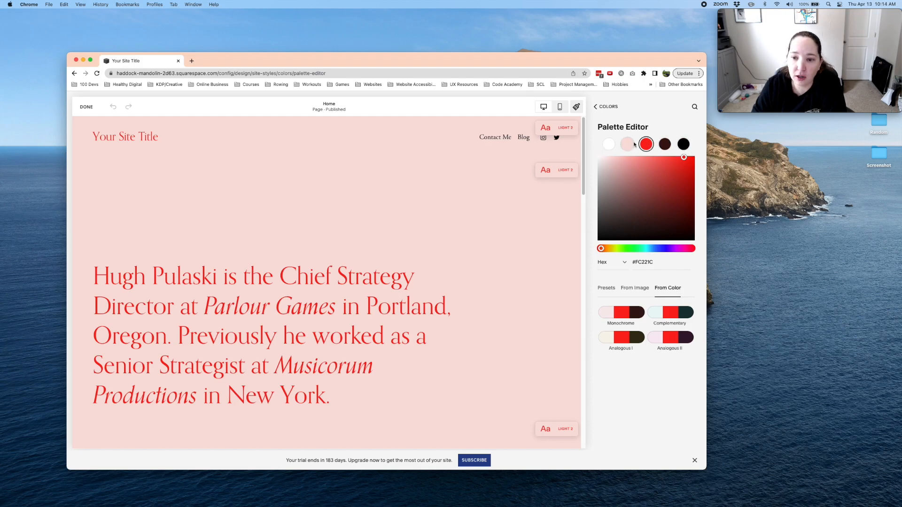
{"action": "left_click", "coordinate": [604, 235]}
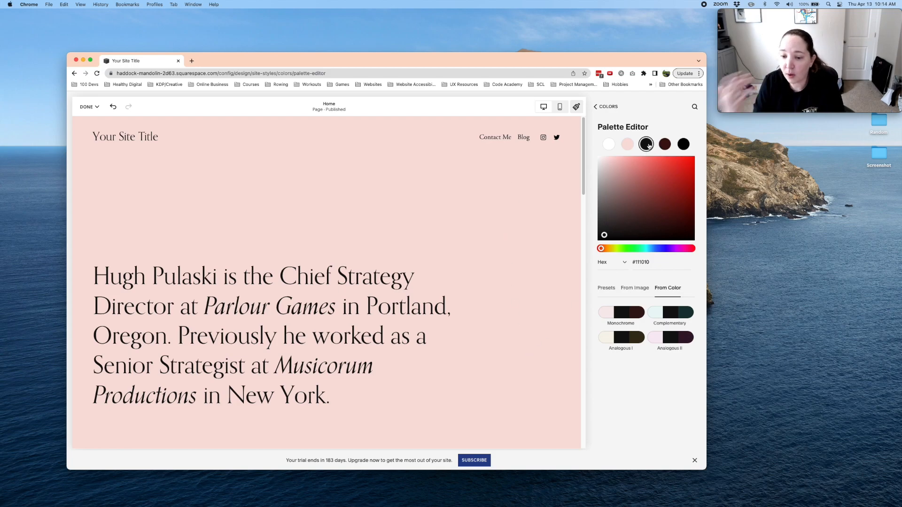
{"action": "left_click", "coordinate": [606, 288]}
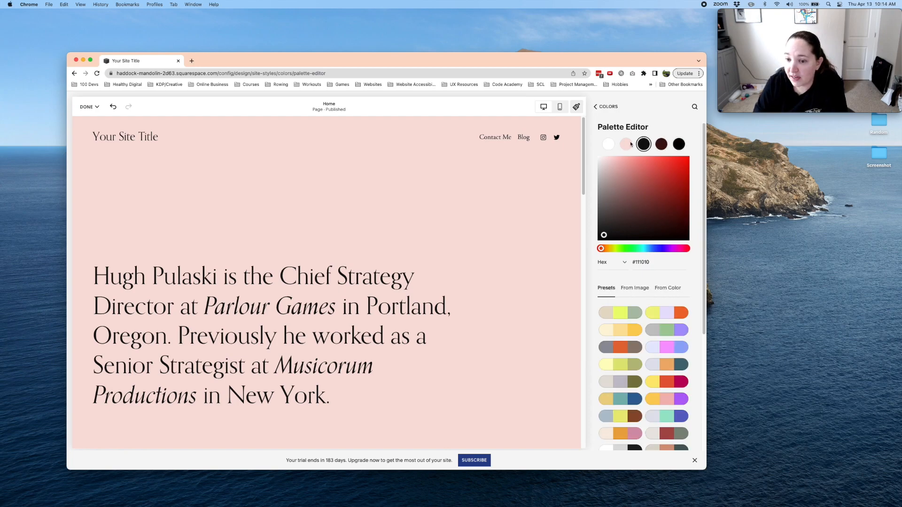
{"action": "left_click", "coordinate": [685, 159]}
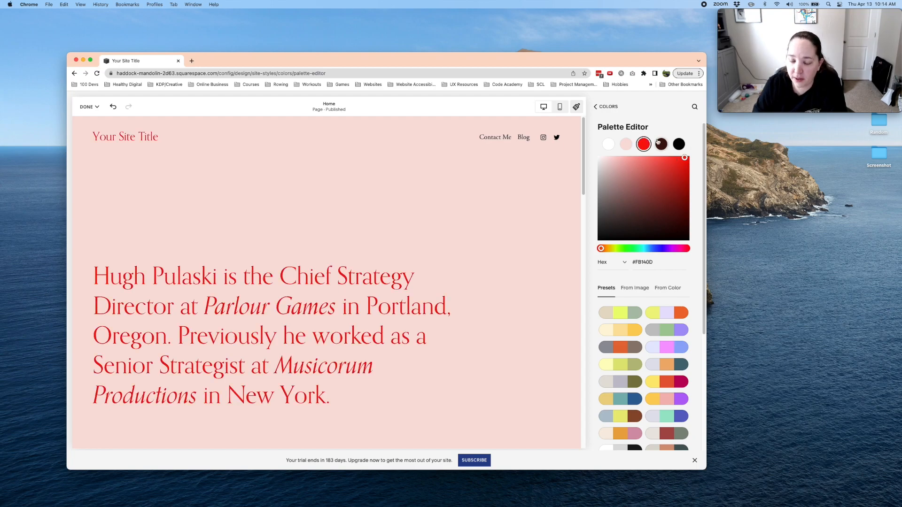
- Edit the Light 2 theme and set its Site Title color to the custom near-black #0A0A0A
{"action": "left_click", "coordinate": [607, 107]}
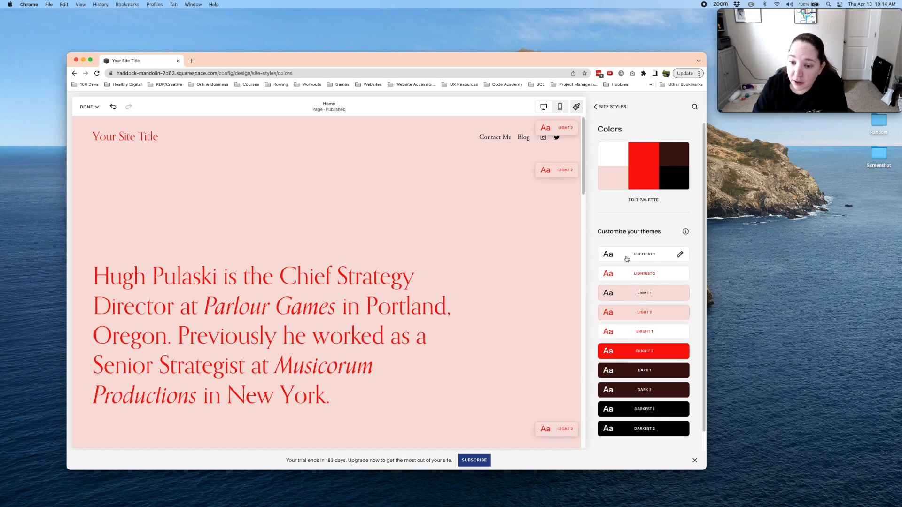
{"action": "left_click", "coordinate": [639, 314]}
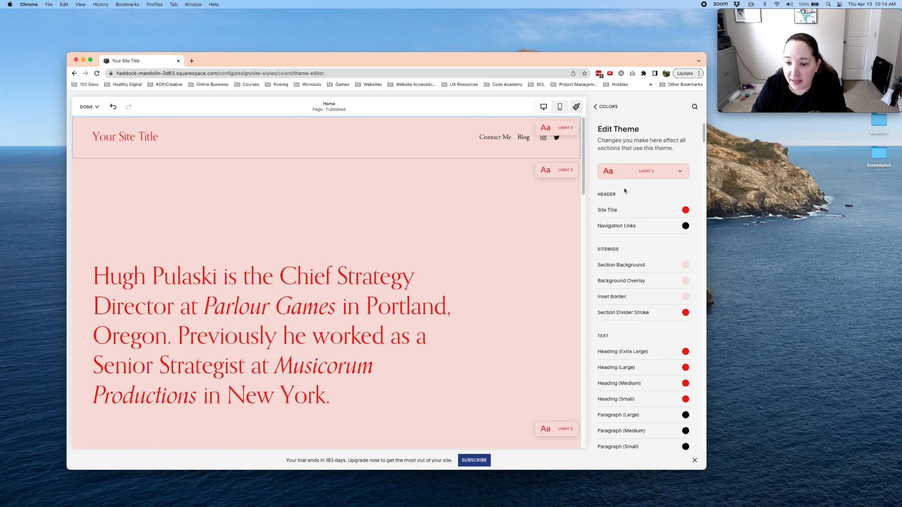
{"action": "scroll", "coordinate": [609, 324], "scroll_direction": "down", "scroll_amount": 10}
{"action": "scroll", "coordinate": [608, 341], "scroll_direction": "down", "scroll_amount": 10}
{"action": "scroll", "coordinate": [608, 341], "scroll_direction": "up", "scroll_amount": 20}
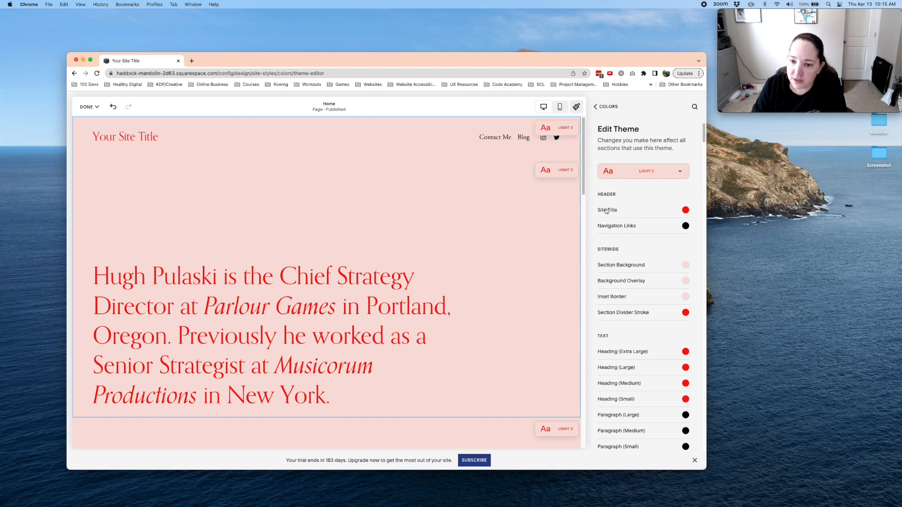
{"action": "left_click", "coordinate": [686, 211]}
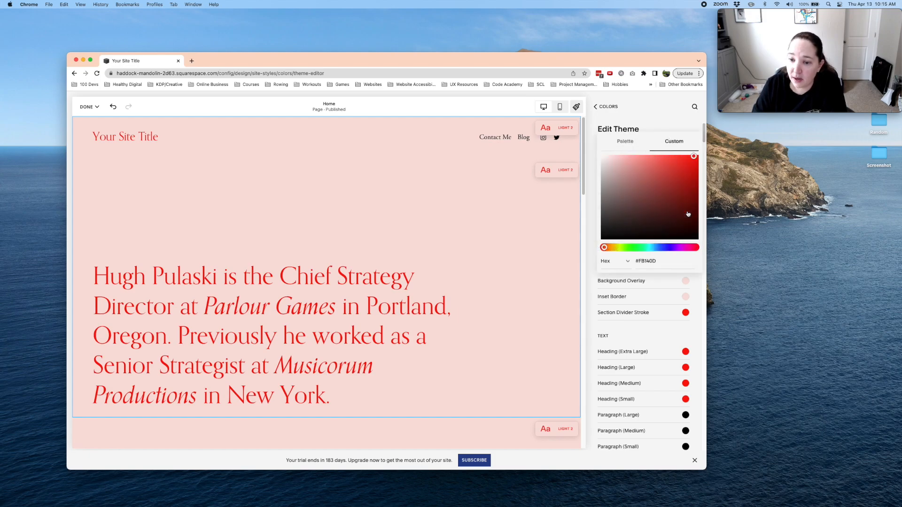
{"action": "left_click", "coordinate": [603, 234]}
{"action": "left_click_drag", "start_coordinate": [604, 234], "coordinate": [604, 237]}
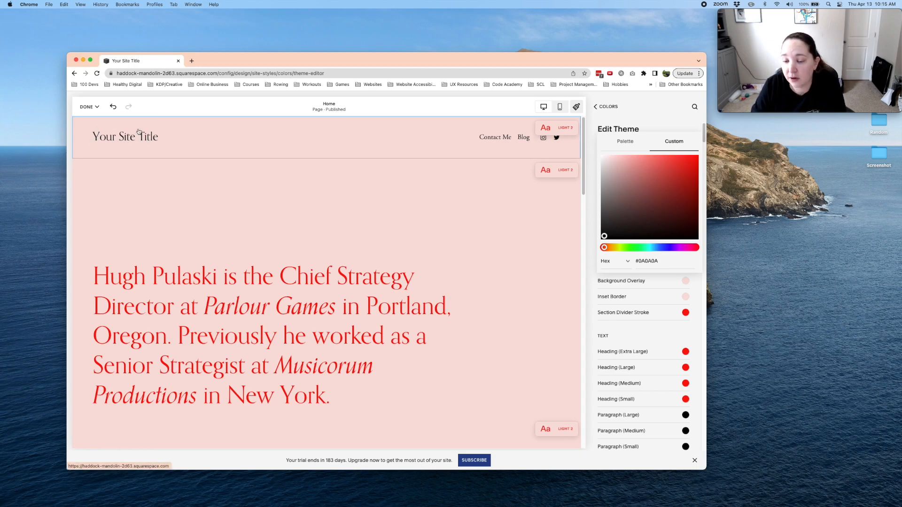
{"action": "left_click", "coordinate": [593, 248]}
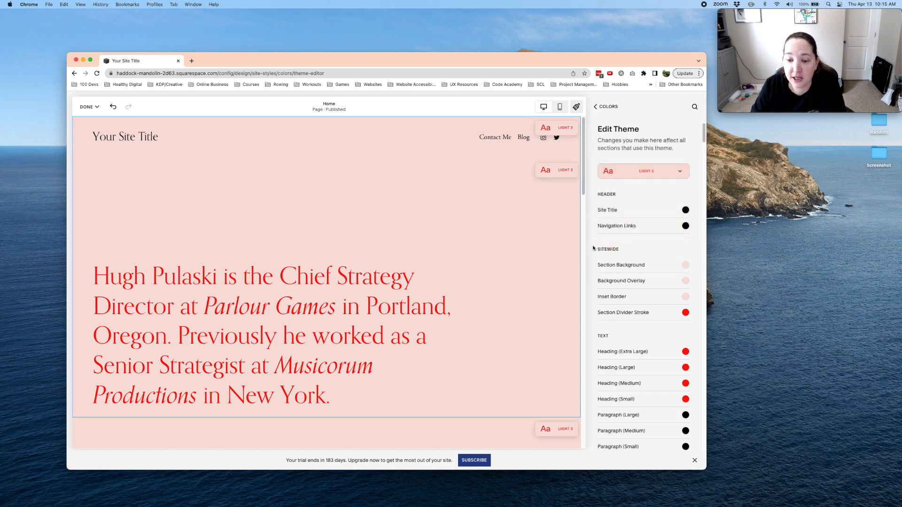
- Try the red and white palette colors for the theme's Section Background, and restore the pale pink
{"action": "left_click", "coordinate": [686, 266]}
{"action": "left_click", "coordinate": [650, 249]}
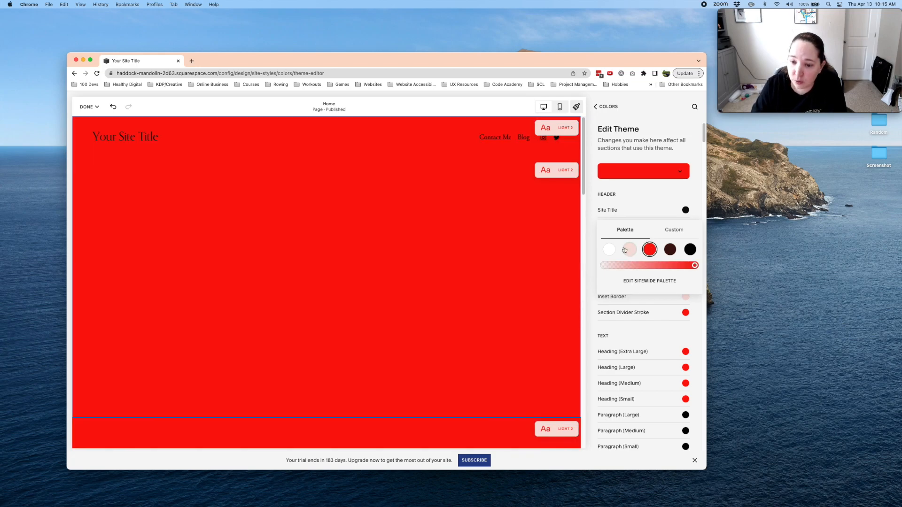
{"action": "left_click", "coordinate": [609, 249]}
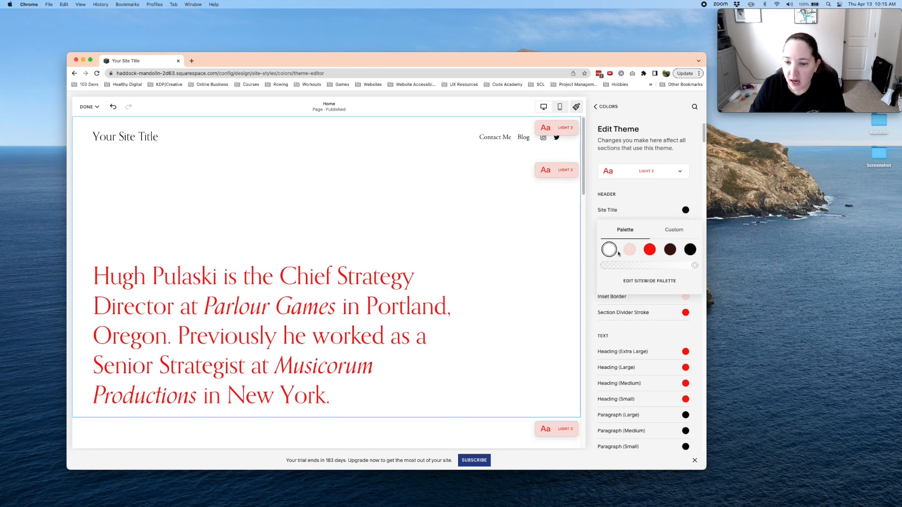
{"action": "left_click", "coordinate": [630, 249]}
- Set the theme's Heading (Extra Large) text color to the custom near-black #080808
{"action": "scroll", "coordinate": [631, 282], "scroll_direction": "down", "scroll_amount": 3}
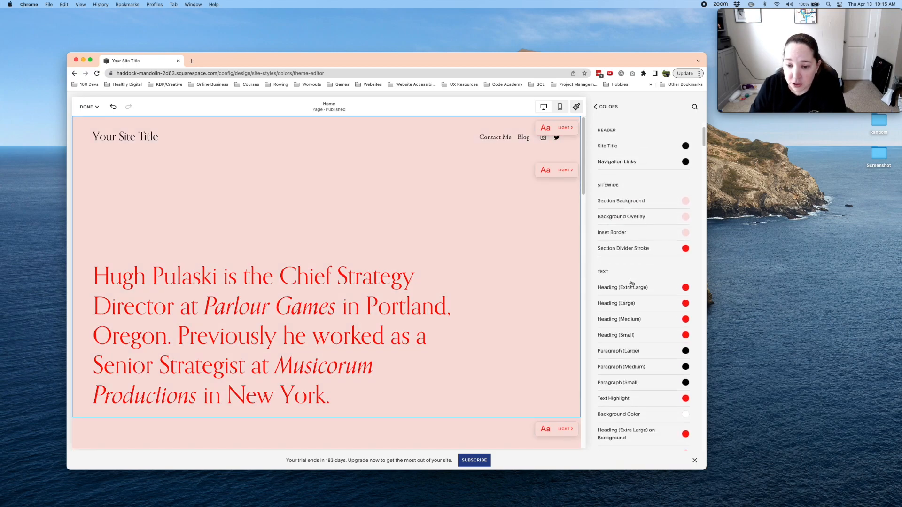
{"action": "scroll", "coordinate": [632, 284], "scroll_direction": "down", "scroll_amount": 5}
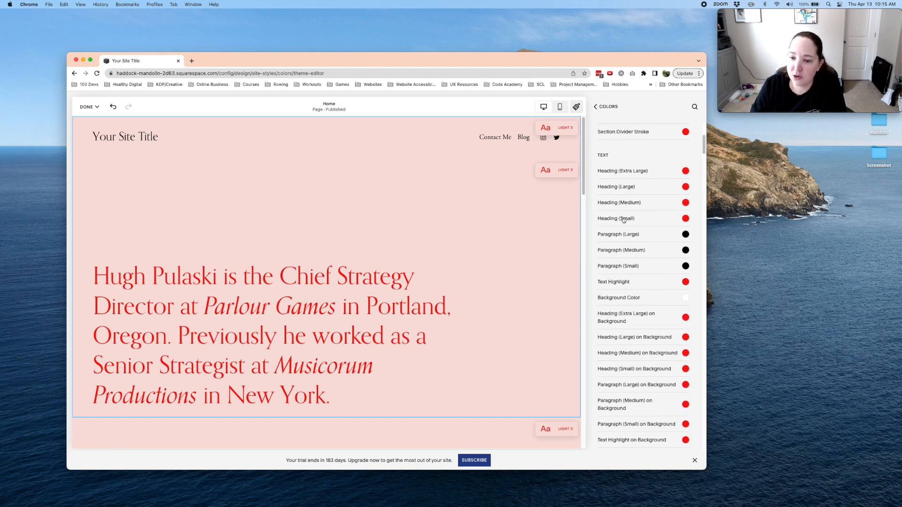
{"action": "left_click", "coordinate": [685, 171]}
{"action": "left_click", "coordinate": [604, 201]}
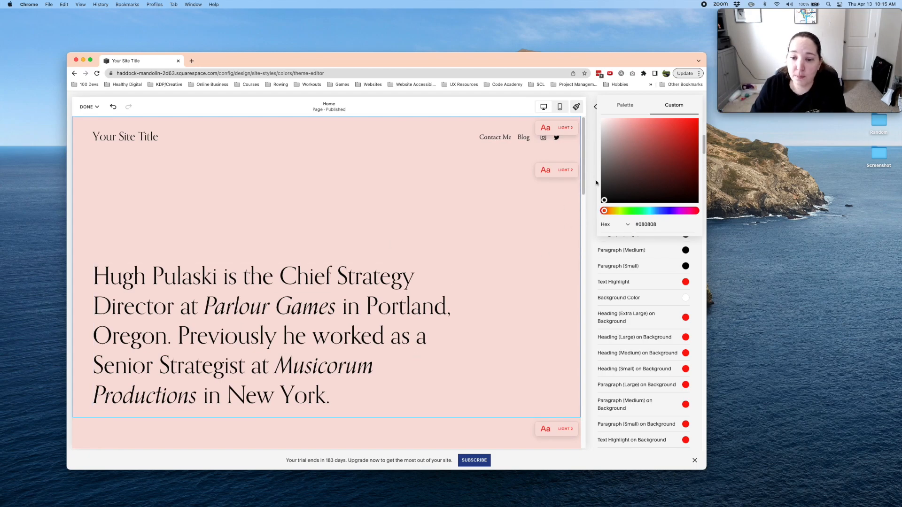
- Set the Light 2 theme's Heading (Large), Heading (Medium) and Heading (Small) text colors to custom near-black
{"action": "left_click", "coordinate": [590, 198]}
{"action": "left_click", "coordinate": [686, 186]}
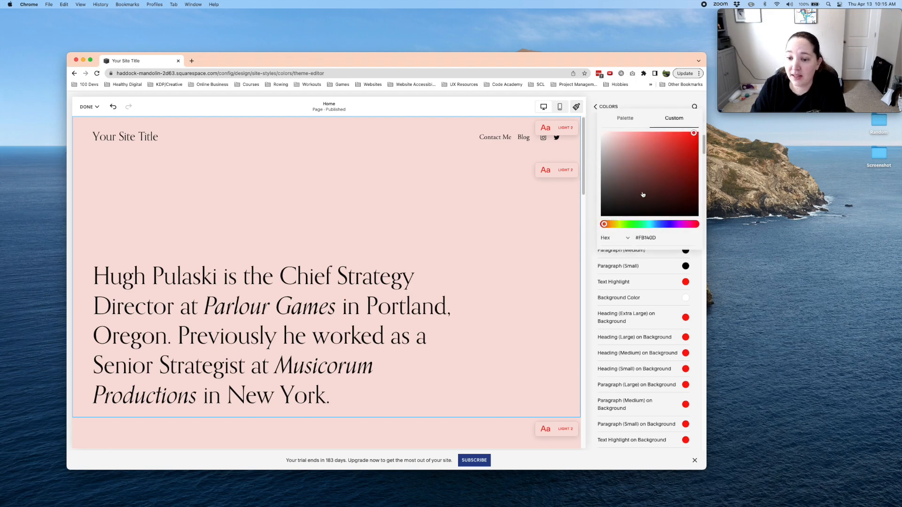
{"action": "left_click", "coordinate": [601, 212]}
{"action": "left_click", "coordinate": [594, 215]}
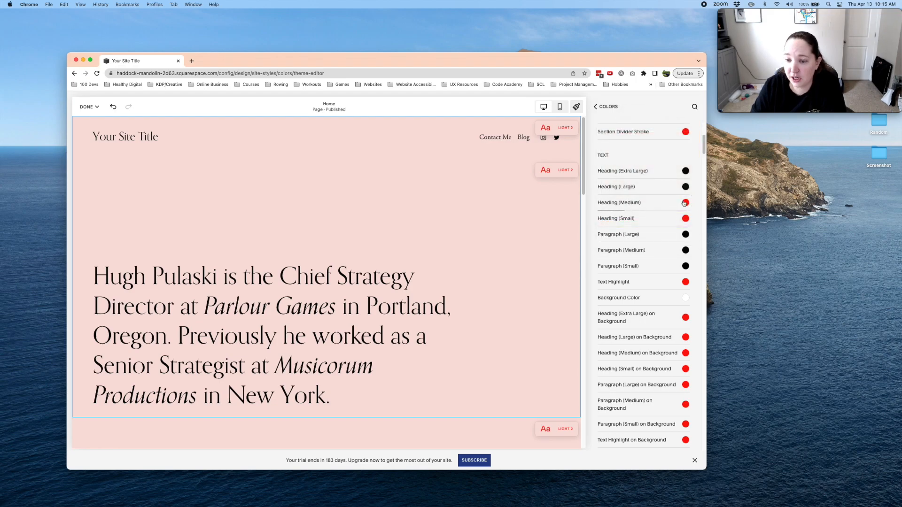
{"action": "left_click", "coordinate": [684, 203]}
{"action": "left_click", "coordinate": [601, 231]}
{"action": "left_click", "coordinate": [594, 230]}
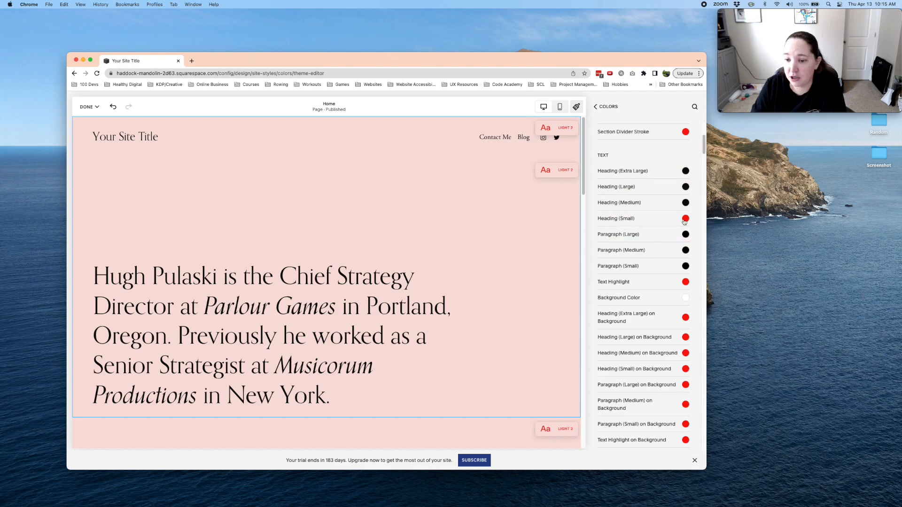
{"action": "left_click", "coordinate": [685, 131]}
{"action": "left_click", "coordinate": [608, 235]}
{"action": "left_click", "coordinate": [593, 248]}
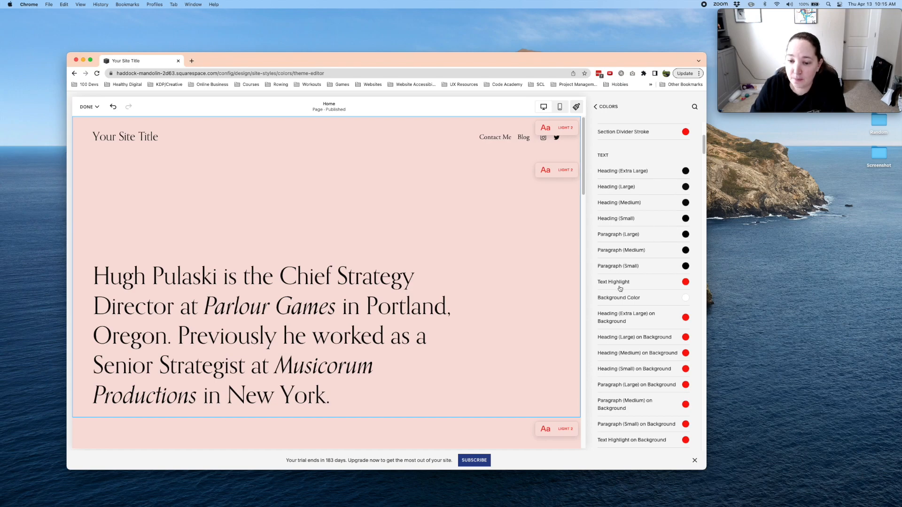
- Check the theme's Text Highlight color and review its Links and Button colors alongside the home page preview
{"action": "left_click", "coordinate": [685, 282]}
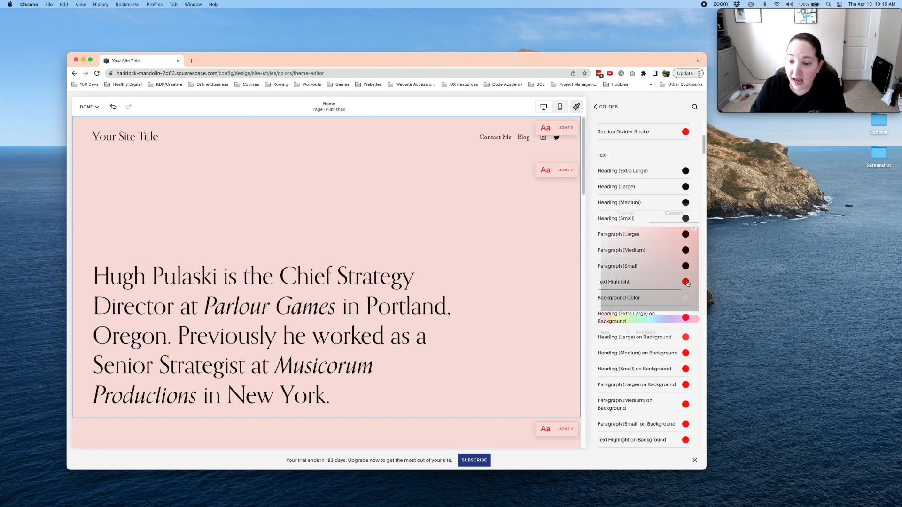
{"action": "left_click", "coordinate": [593, 245]}
{"action": "scroll", "coordinate": [650, 281], "scroll_direction": "down", "scroll_amount": 5}
{"action": "scroll", "coordinate": [652, 283], "scroll_direction": "down", "scroll_amount": 5}
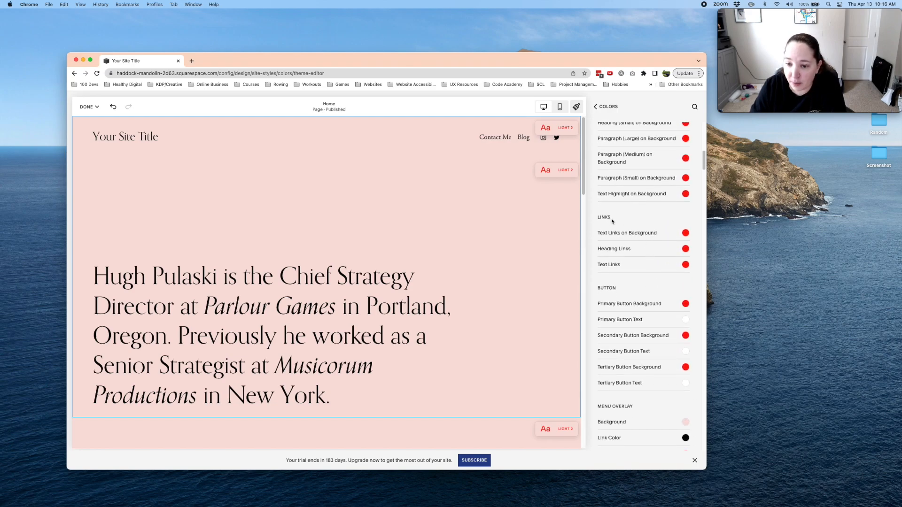
{"action": "left_click_drag", "start_coordinate": [599, 217], "coordinate": [629, 217]}
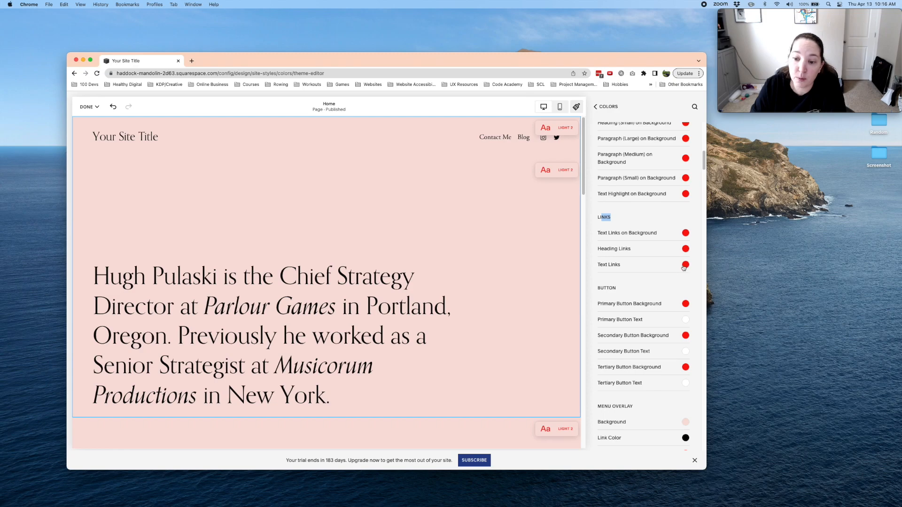
{"action": "scroll", "coordinate": [665, 277], "scroll_direction": "down", "scroll_amount": 2}
{"action": "scroll", "coordinate": [664, 279], "scroll_direction": "down", "scroll_amount": 2}
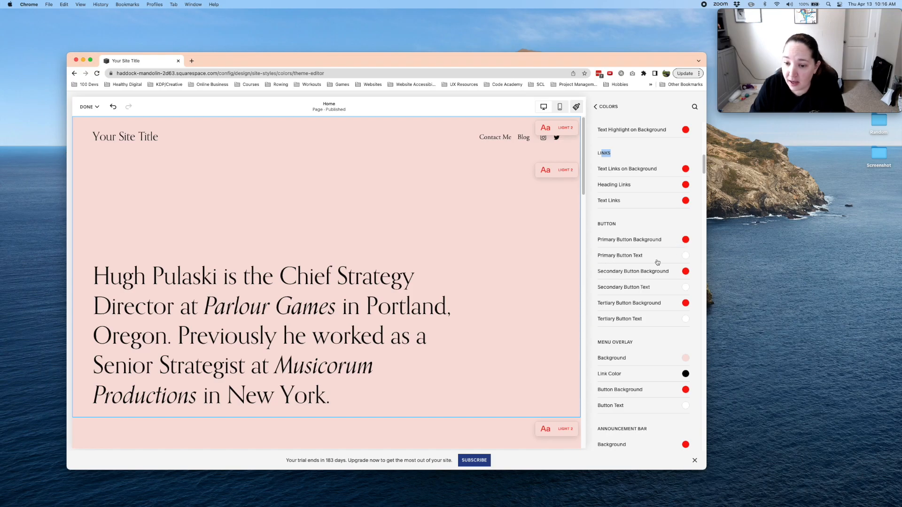
{"action": "scroll", "coordinate": [494, 323], "scroll_direction": "down", "scroll_amount": 15}
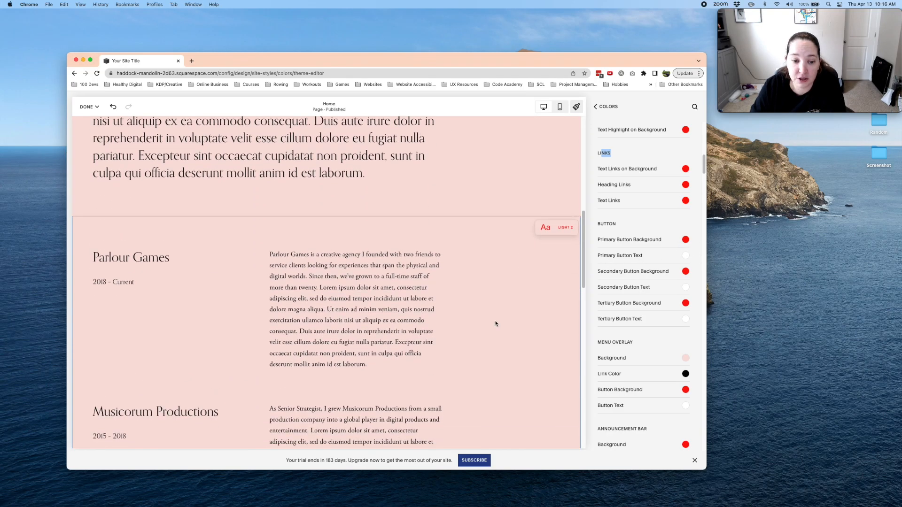
{"action": "scroll", "coordinate": [494, 323], "scroll_direction": "up", "scroll_amount": 15}
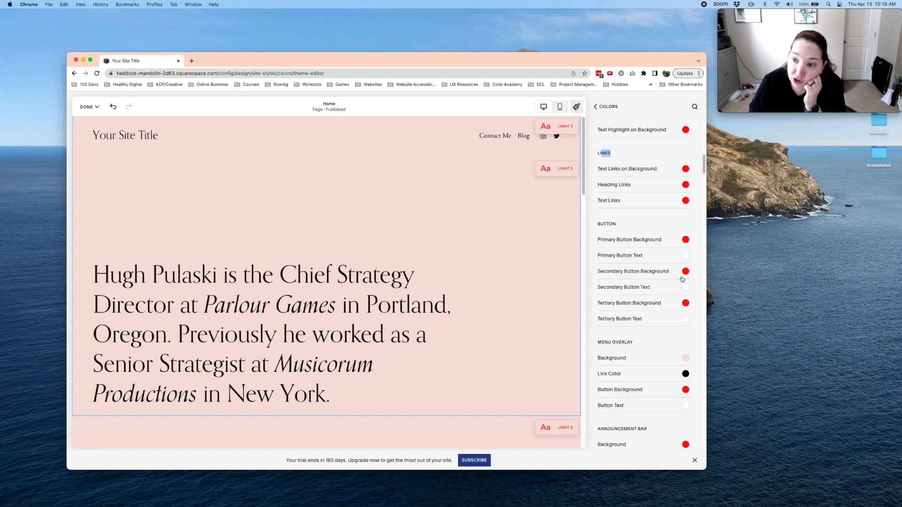
- Review the remaining Light 2 color settings, from Menu Overlay through list, portfolio and blog sections to Products: Quick View Lightbox
{"action": "scroll", "coordinate": [631, 262], "scroll_direction": "down", "scroll_amount": 3}
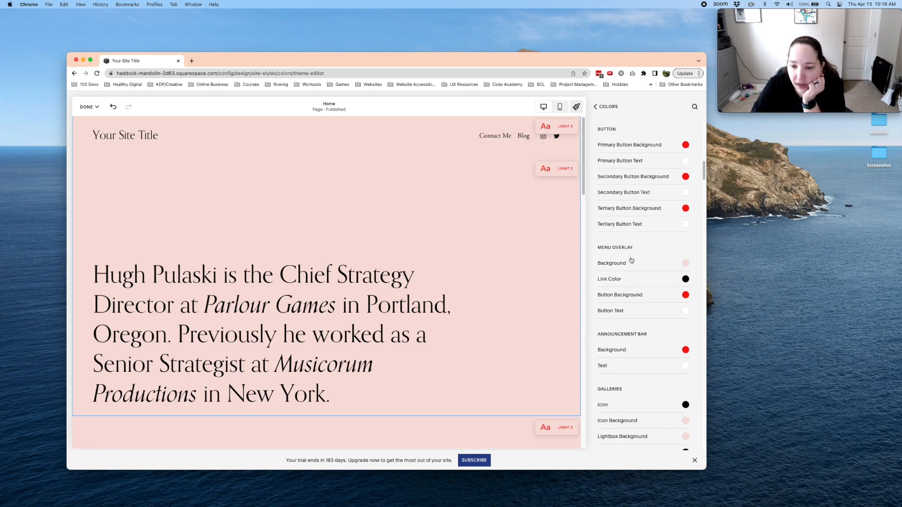
{"action": "scroll", "coordinate": [631, 261], "scroll_direction": "down", "scroll_amount": 3}
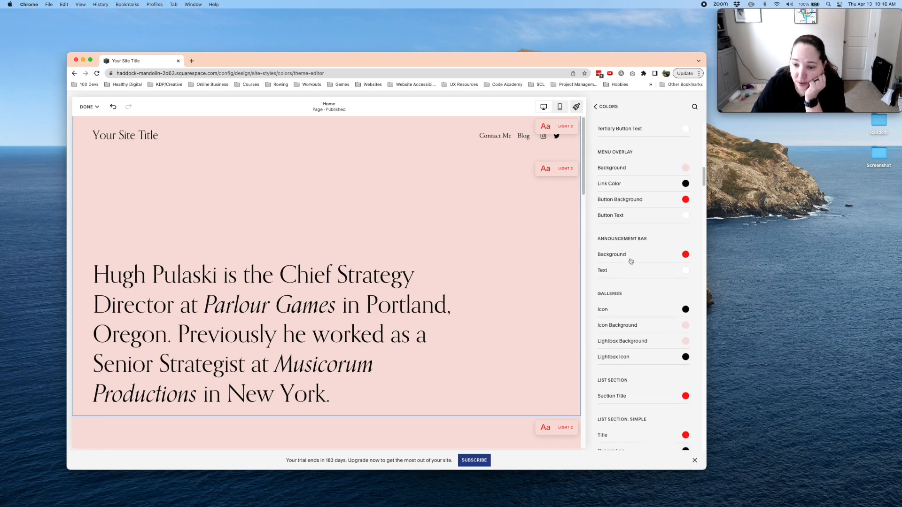
{"action": "scroll", "coordinate": [611, 264], "scroll_direction": "down", "scroll_amount": 9}
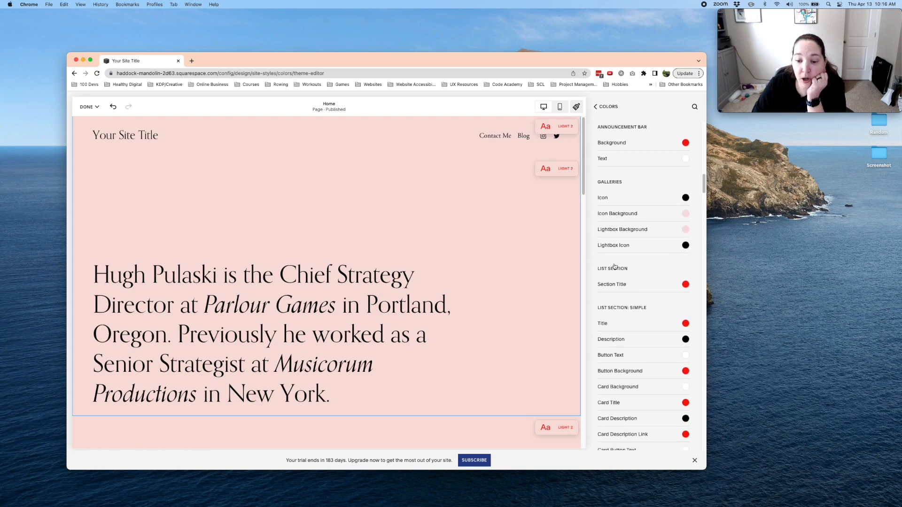
{"action": "scroll", "coordinate": [615, 266], "scroll_direction": "down", "scroll_amount": 4}
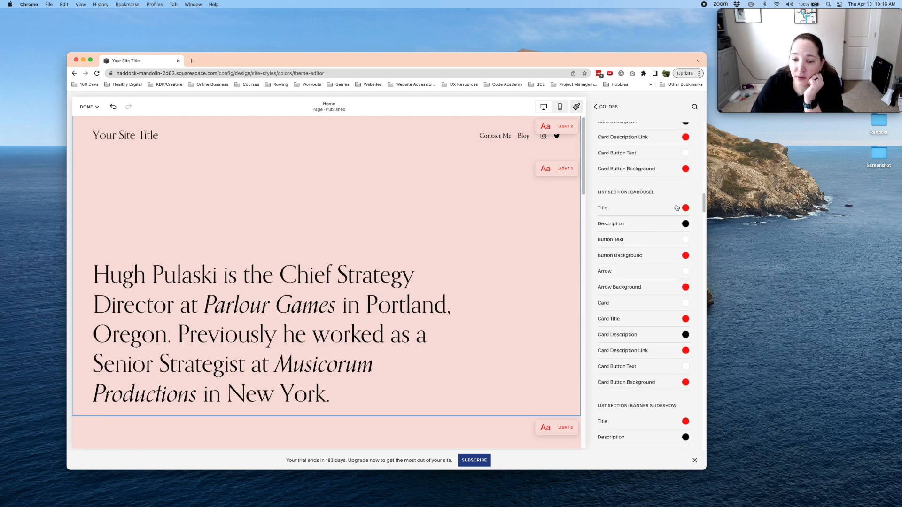
{"action": "scroll", "coordinate": [664, 267], "scroll_direction": "down", "scroll_amount": 3}
{"action": "scroll", "coordinate": [664, 267], "scroll_direction": "down", "scroll_amount": 8}
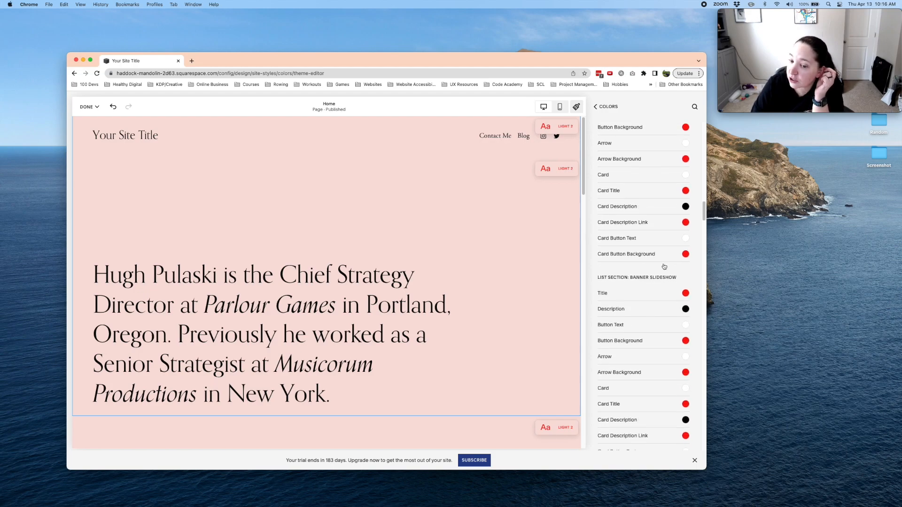
{"action": "scroll", "coordinate": [664, 266], "scroll_direction": "down", "scroll_amount": 9}
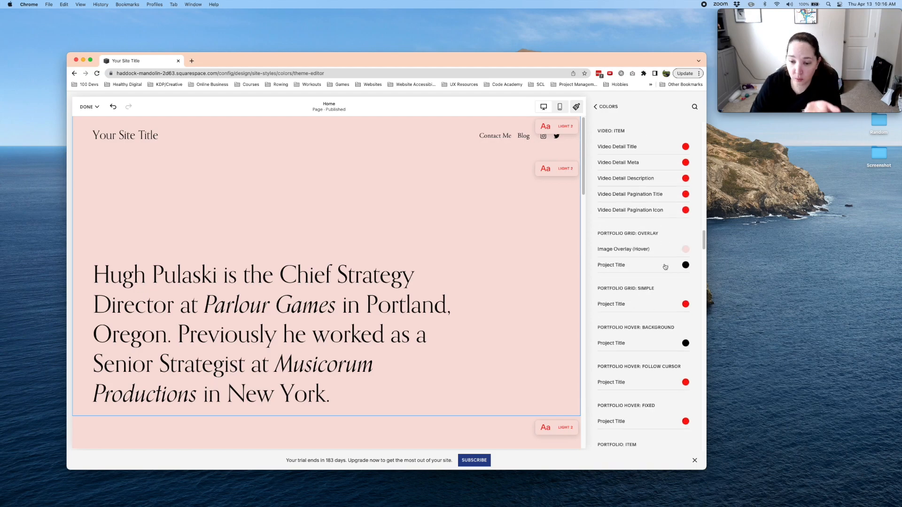
{"action": "scroll", "coordinate": [665, 266], "scroll_direction": "down", "scroll_amount": 15}
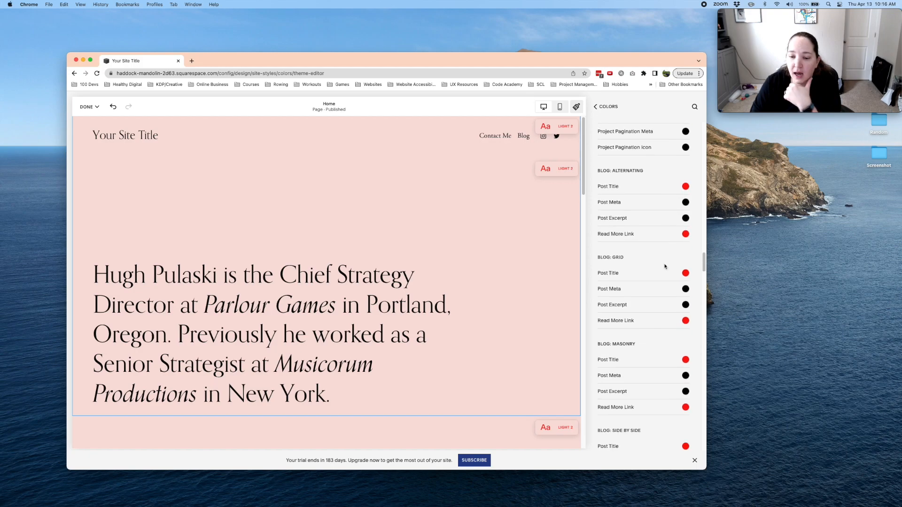
{"action": "scroll", "coordinate": [665, 266], "scroll_direction": "down", "scroll_amount": 12}
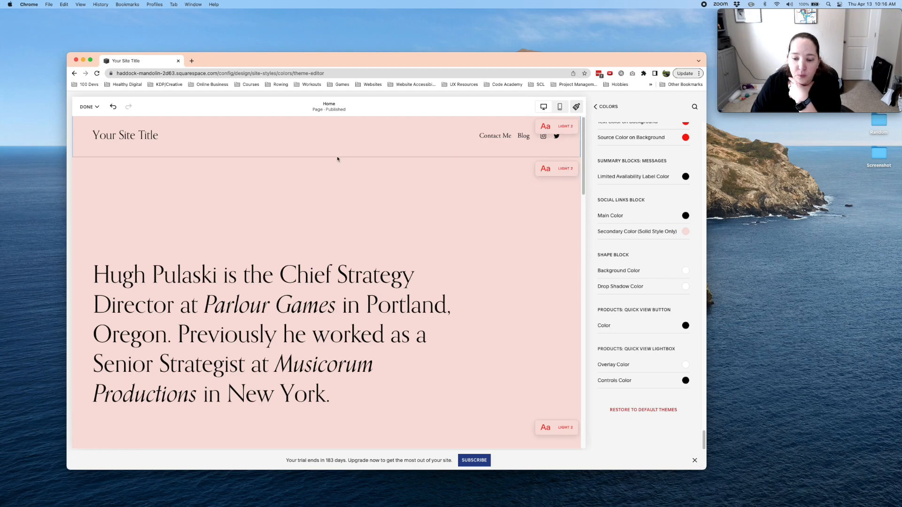
- Save the theme color changes and exit the style editor
{"action": "left_click", "coordinate": [86, 107]}
{"action": "left_click", "coordinate": [87, 107]}
{"action": "left_click", "coordinate": [86, 107]}
{"action": "left_click", "coordinate": [82, 128]}
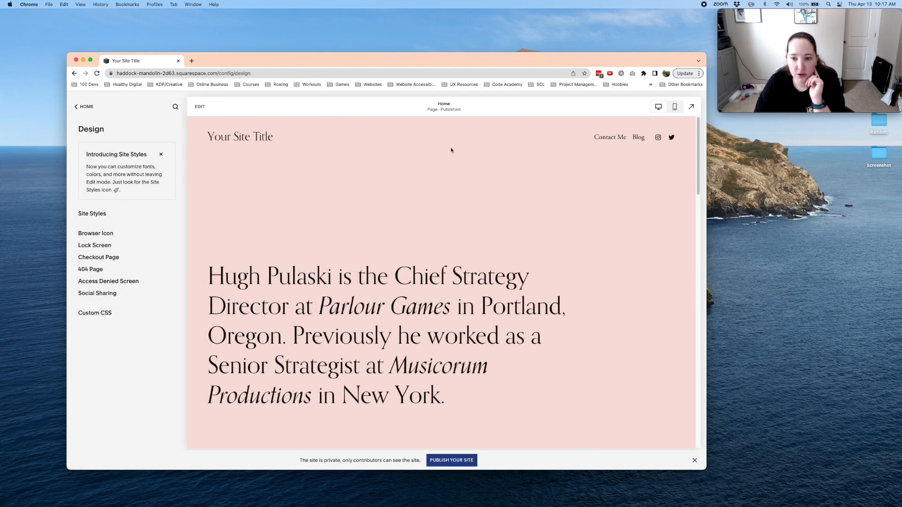
- Open the Contact Me page and examine the contrast of its form, Send button and the Instagram / Twitter footer links
{"action": "left_click", "coordinate": [87, 108]}
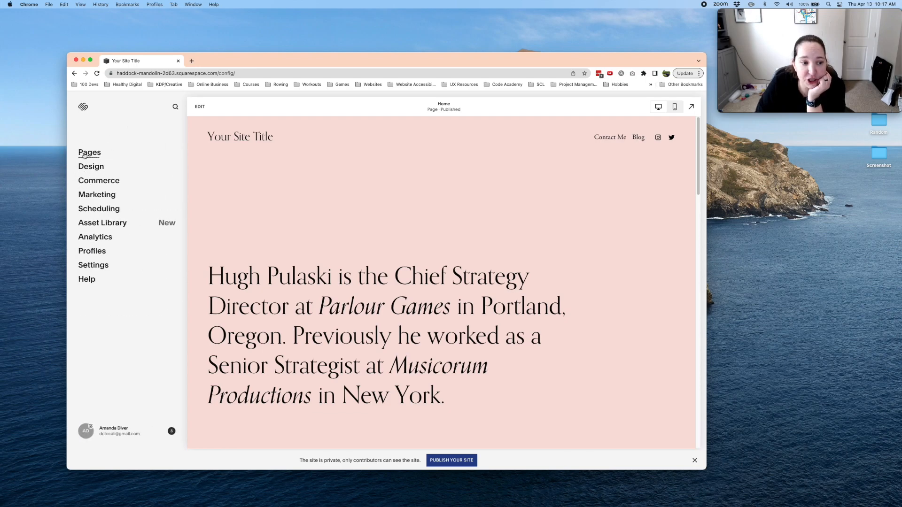
{"action": "left_click", "coordinate": [89, 152]}
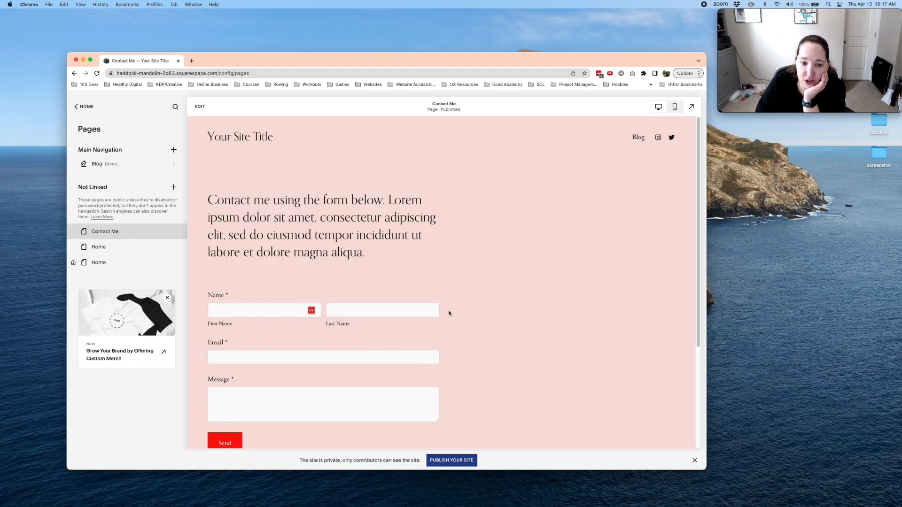
{"action": "scroll", "coordinate": [449, 314], "scroll_direction": "down", "scroll_amount": 3}
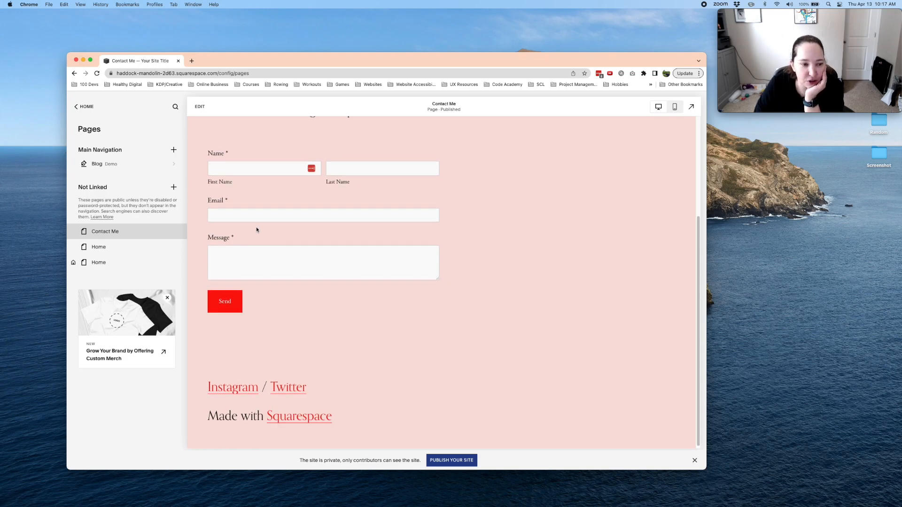
{"action": "left_click_drag", "start_coordinate": [329, 383], "coordinate": [193, 389]}
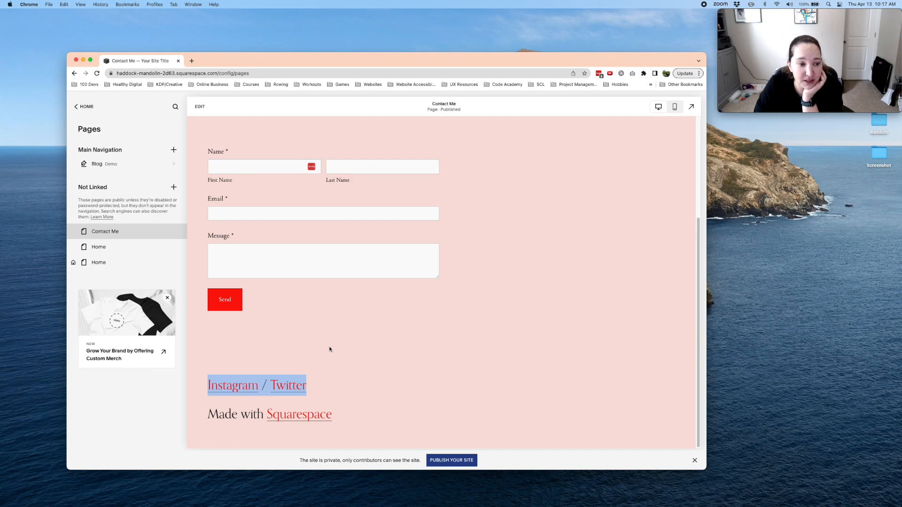
{"action": "scroll", "coordinate": [330, 349], "scroll_direction": "up", "scroll_amount": 3}
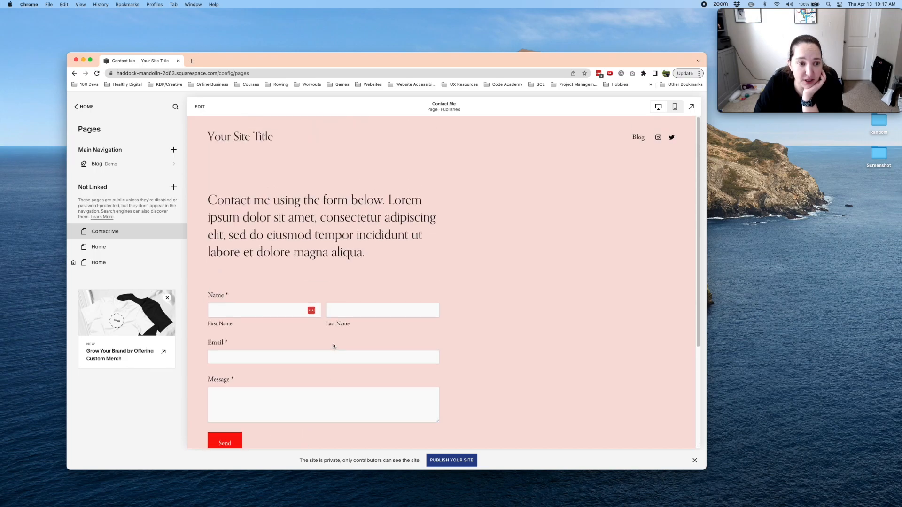
- Open the Blog page and examine the color of the "Presence over productivity." post title against the background
{"action": "left_click", "coordinate": [102, 165]}
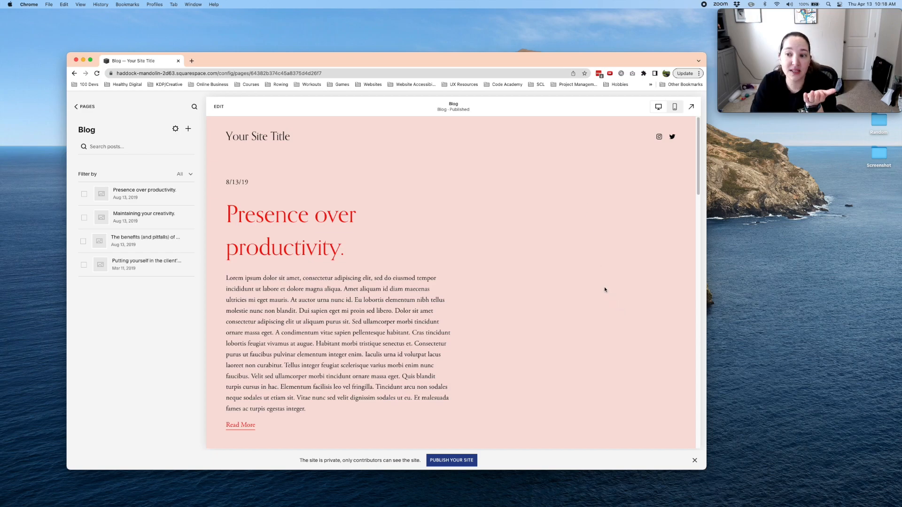
{"action": "left_click_drag", "start_coordinate": [369, 251], "coordinate": [223, 220]}
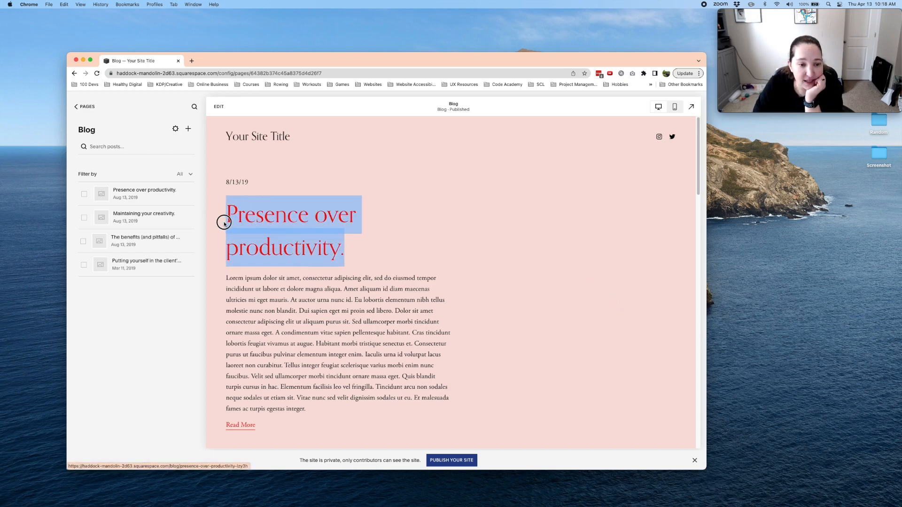
{"action": "left_click", "coordinate": [87, 107]}
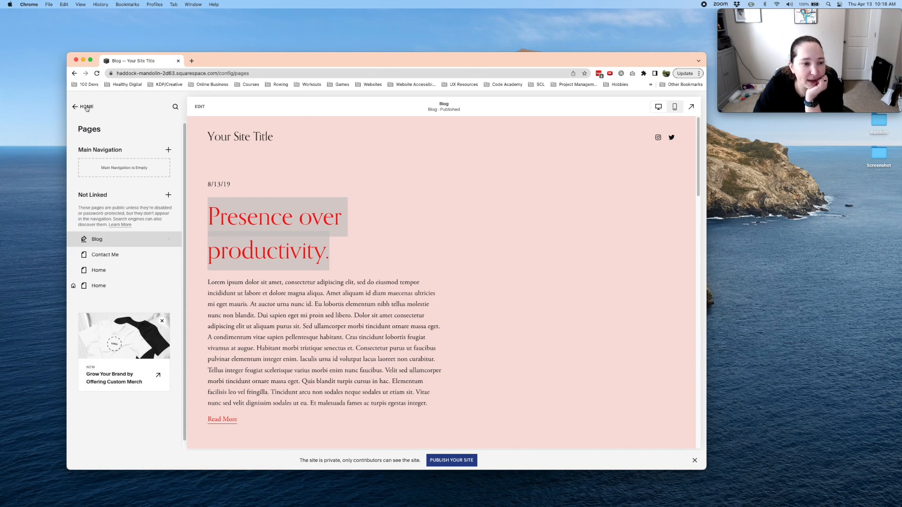
- Return to the site-wide color styles and open the Light 2 theme used by the Blog page for editing
{"action": "left_click", "coordinate": [87, 107]}
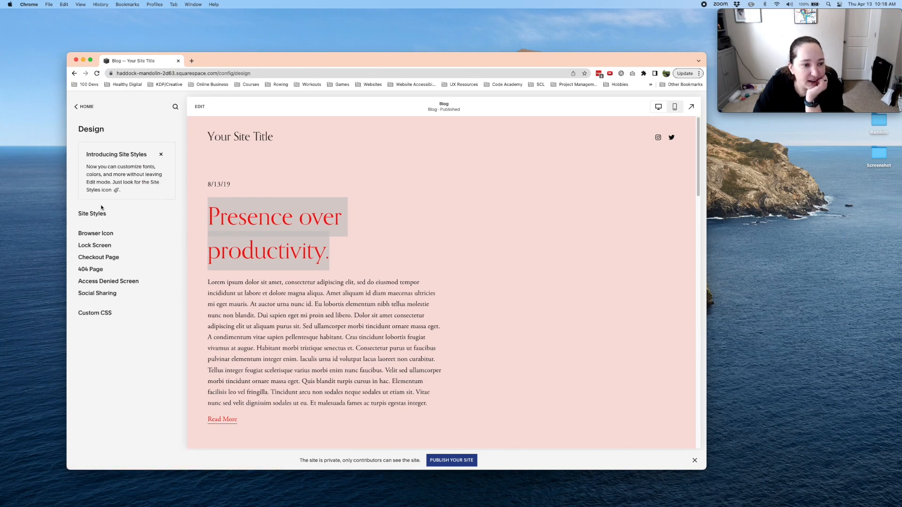
{"action": "left_click", "coordinate": [99, 215]}
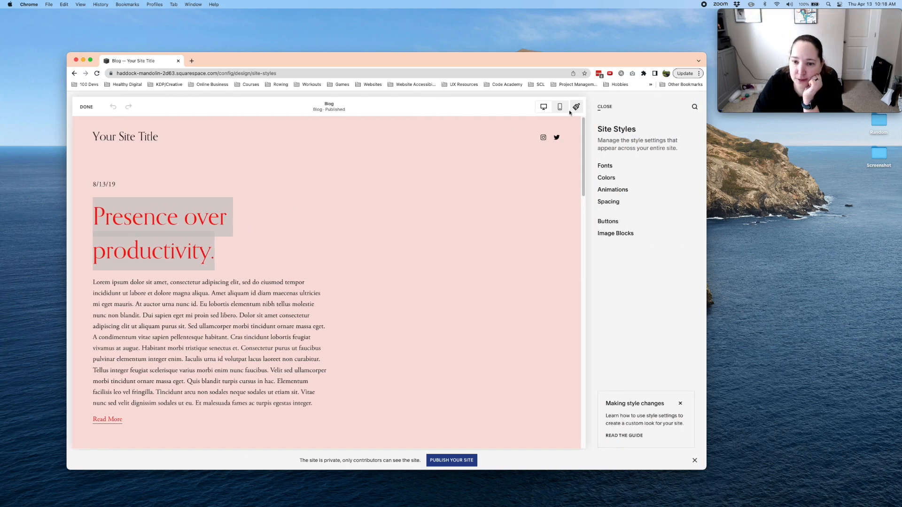
{"action": "left_click", "coordinate": [609, 183]}
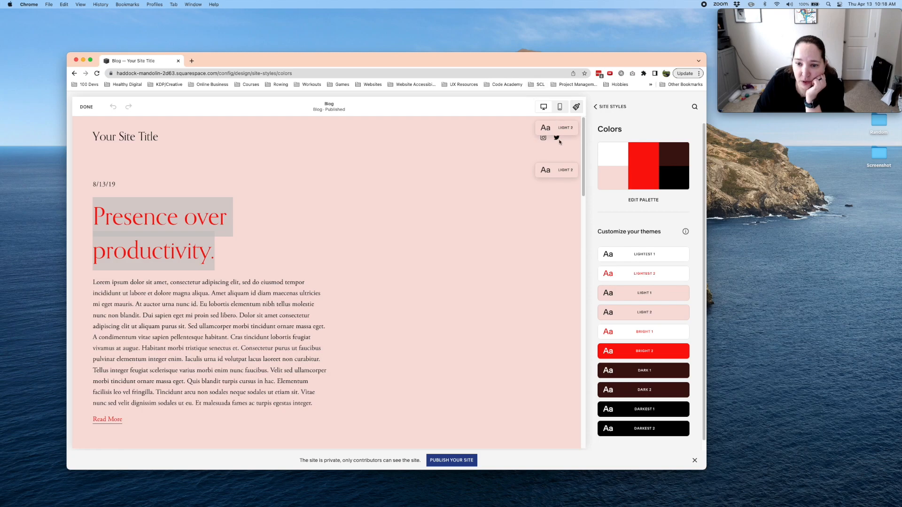
{"action": "scroll", "coordinate": [467, 328], "scroll_direction": "down", "scroll_amount": 15}
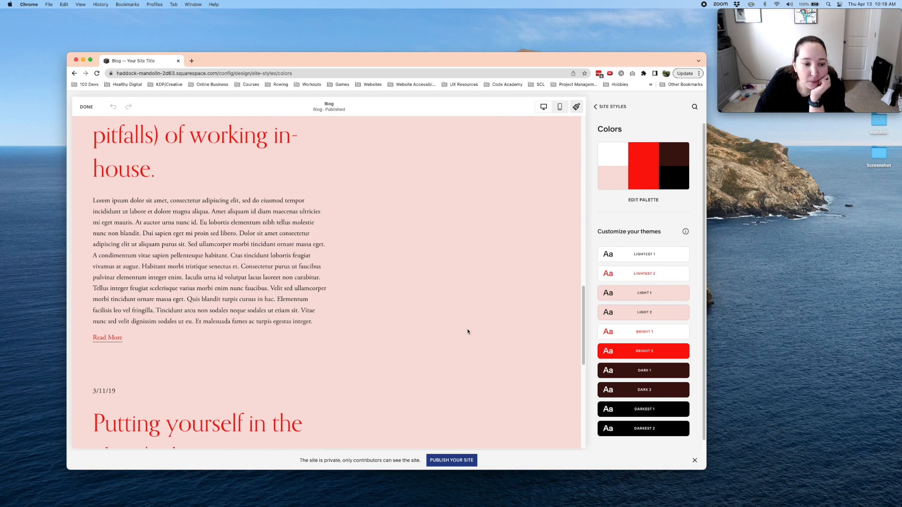
{"action": "scroll", "coordinate": [456, 320], "scroll_direction": "up", "scroll_amount": 15}
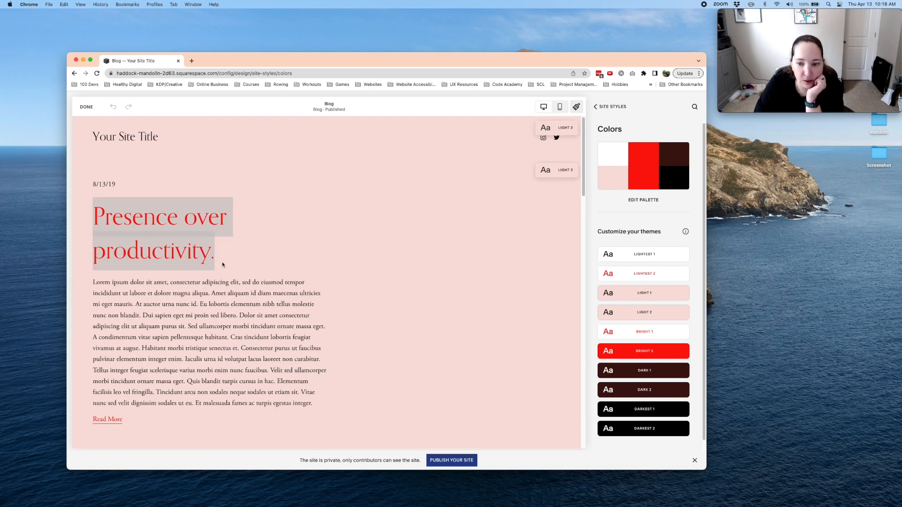
{"action": "left_click", "coordinate": [683, 312]}
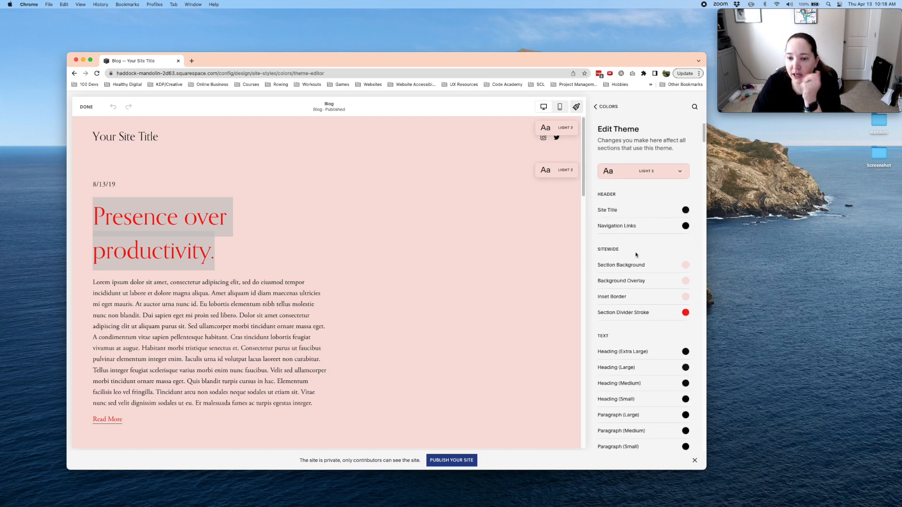
- Set the Post Title color under Blog: Alternating to black
{"action": "scroll", "coordinate": [637, 263], "scroll_direction": "down", "scroll_amount": 20}
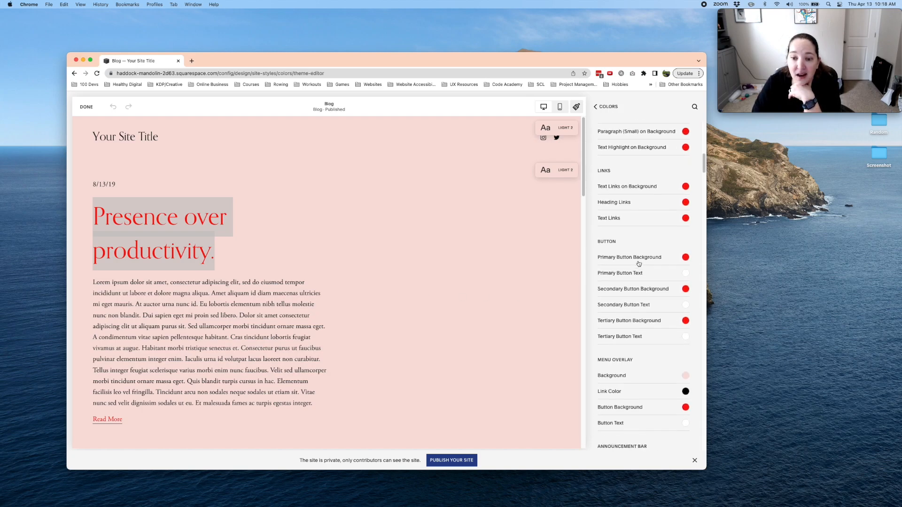
{"action": "scroll", "coordinate": [621, 343], "scroll_direction": "down", "scroll_amount": 8}
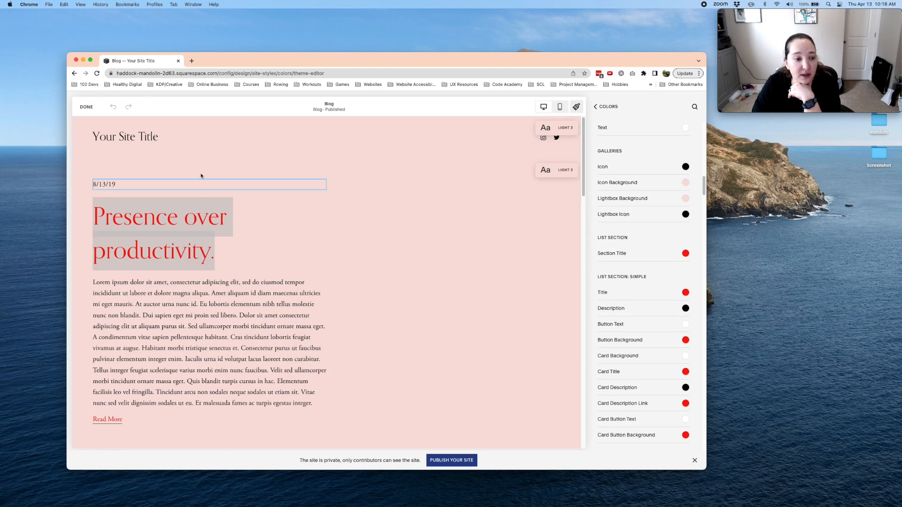
{"action": "scroll", "coordinate": [650, 308], "scroll_direction": "down", "scroll_amount": 10}
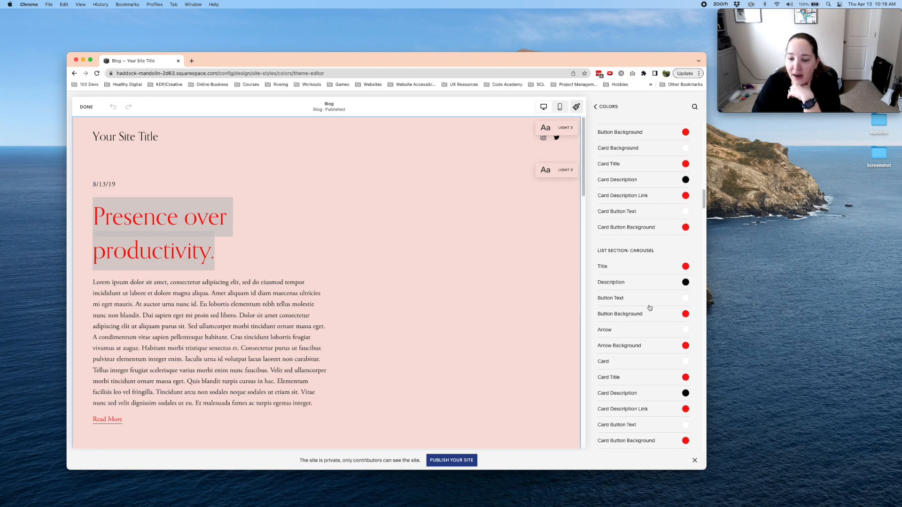
{"action": "scroll", "coordinate": [650, 308], "scroll_direction": "down", "scroll_amount": 15}
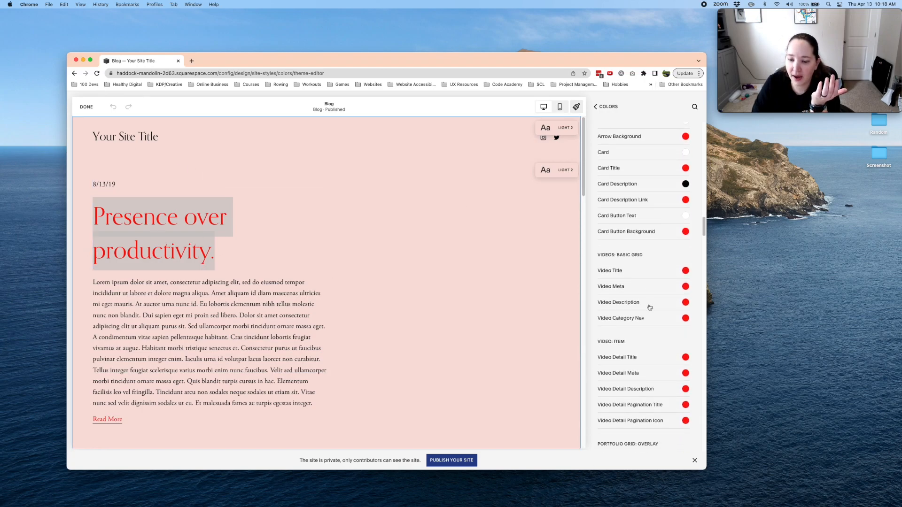
{"action": "scroll", "coordinate": [649, 308], "scroll_direction": "down", "scroll_amount": 12}
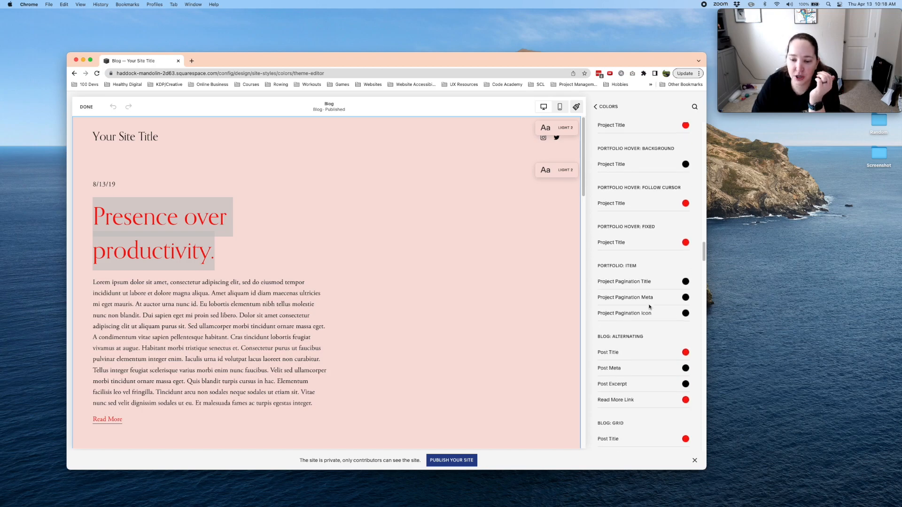
{"action": "scroll", "coordinate": [650, 308], "scroll_direction": "down", "scroll_amount": 5}
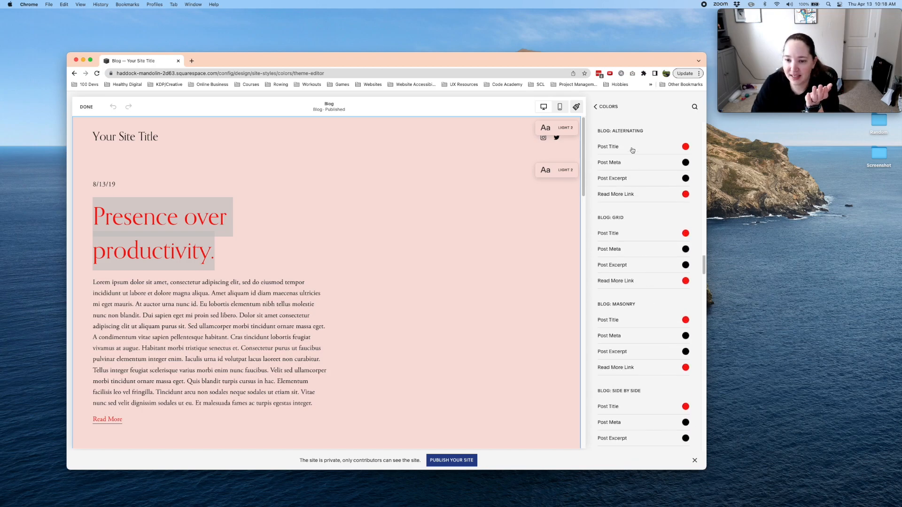
{"action": "left_click", "coordinate": [685, 147]}
{"action": "mouse_move", "coordinate": [614, 193]}
{"action": "left_mouse_down"}
{"action": "mouse_move", "coordinate": [602, 201]}
{"action": "mouse_move", "coordinate": [610, 197]}
{"action": "left_mouse_up"}
{"action": "left_click", "coordinate": [589, 198]}
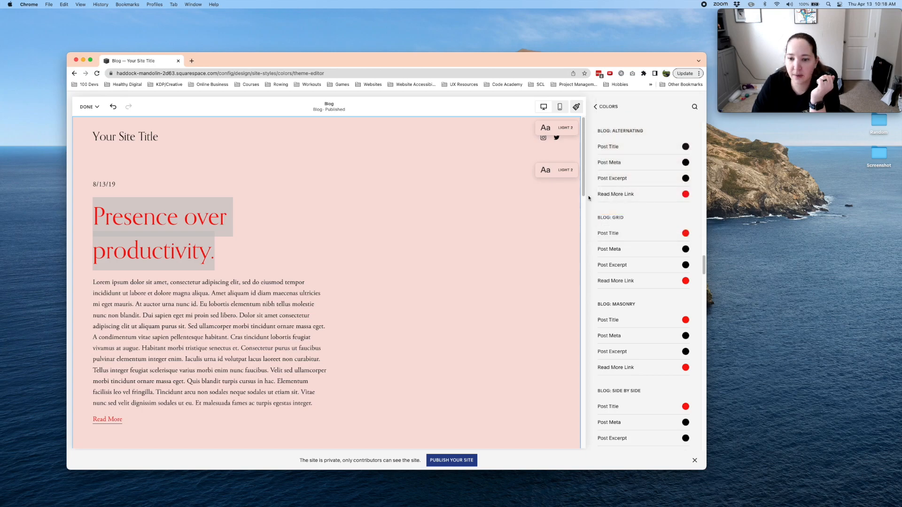
- Set the Post Title color under Blog: Grid to the near-black custom color #1D1C1C
{"action": "left_click", "coordinate": [685, 233]}
{"action": "left_click", "coordinate": [608, 245]}
{"action": "left_click", "coordinate": [597, 254]}
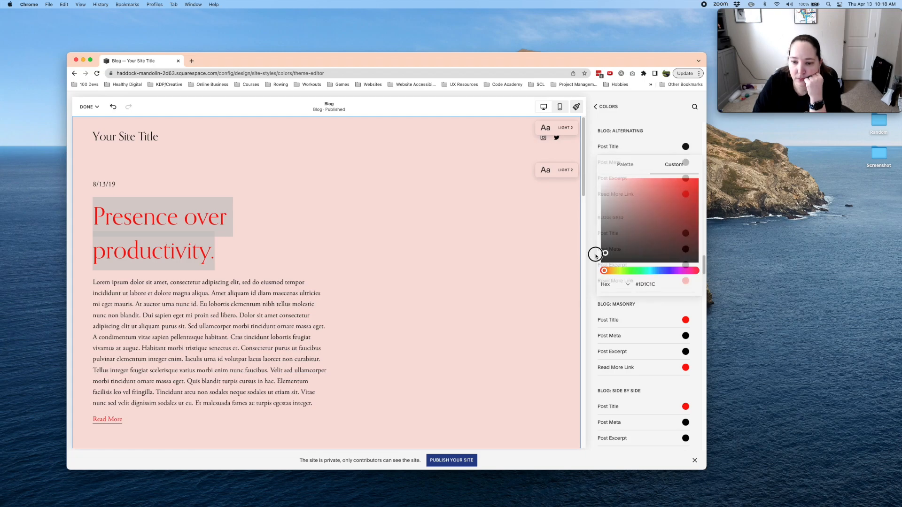
- Set the Post Title colors under Blog: Masonry and Blog: Side by Side to near-black custom colors
{"action": "scroll", "coordinate": [678, 289], "scroll_direction": "down", "scroll_amount": 1}
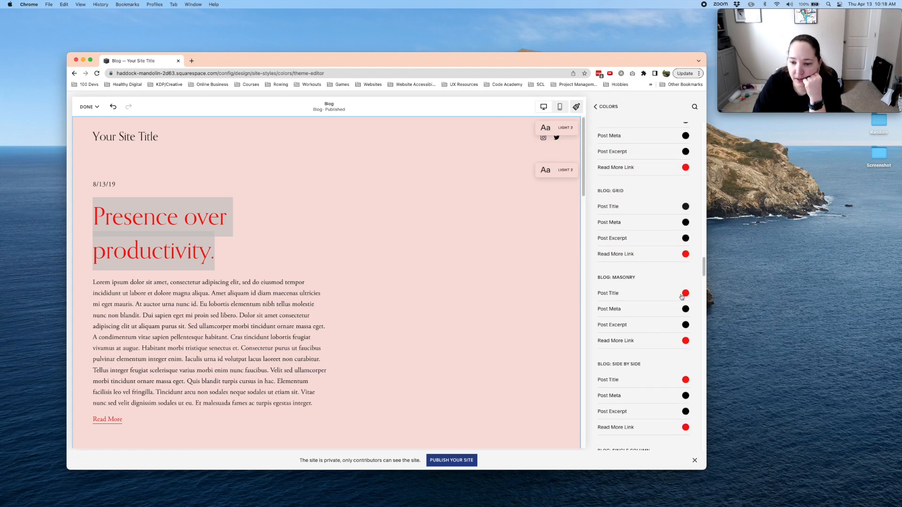
{"action": "left_click", "coordinate": [684, 293]}
{"action": "left_click", "coordinate": [604, 315]}
{"action": "left_click", "coordinate": [594, 316]}
{"action": "scroll", "coordinate": [645, 302], "scroll_direction": "down", "scroll_amount": 1}
{"action": "scroll", "coordinate": [644, 303], "scroll_direction": "down", "scroll_amount": 3}
{"action": "left_click", "coordinate": [686, 293]}
{"action": "left_click", "coordinate": [604, 316]}
{"action": "left_click", "coordinate": [596, 316]}
- Set the Post Title color under Blog: Single Column to a near-black custom color
{"action": "scroll", "coordinate": [642, 296], "scroll_direction": "down", "scroll_amount": 3}
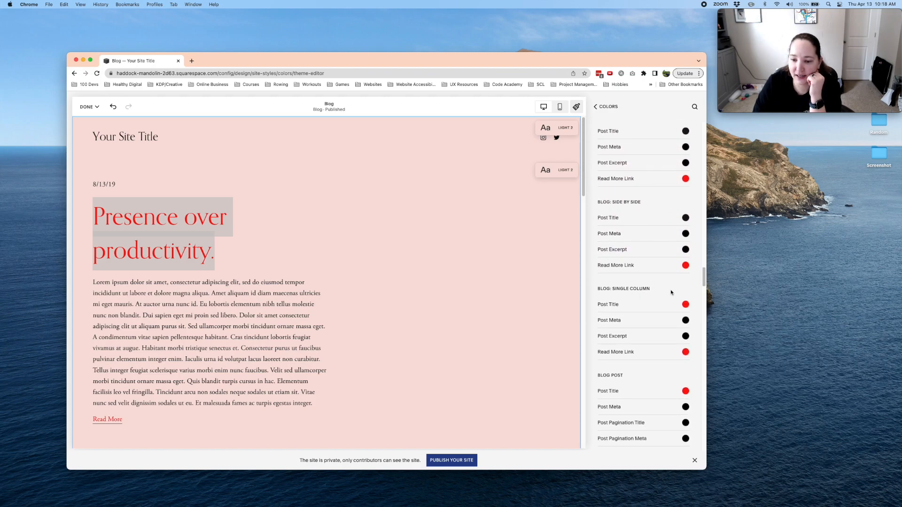
{"action": "left_click", "coordinate": [686, 305]}
{"action": "left_click", "coordinate": [606, 330]}
{"action": "left_click", "coordinate": [595, 329]}
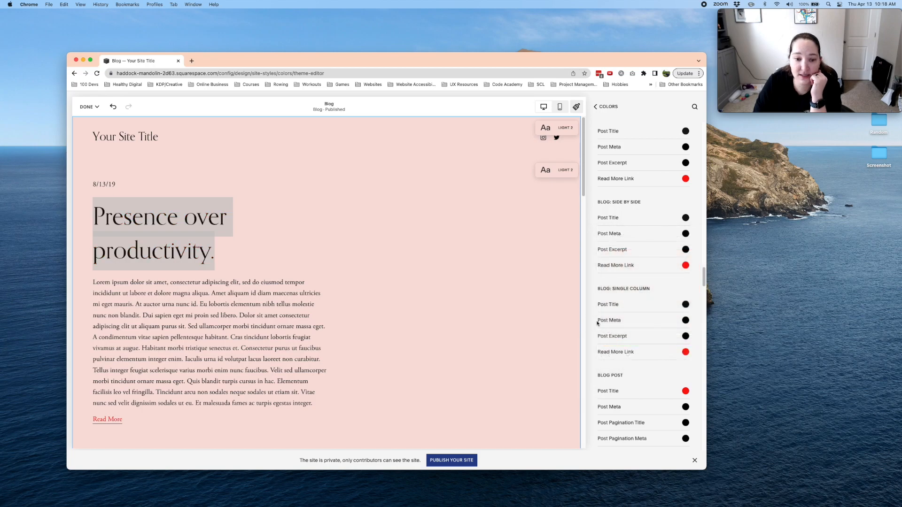